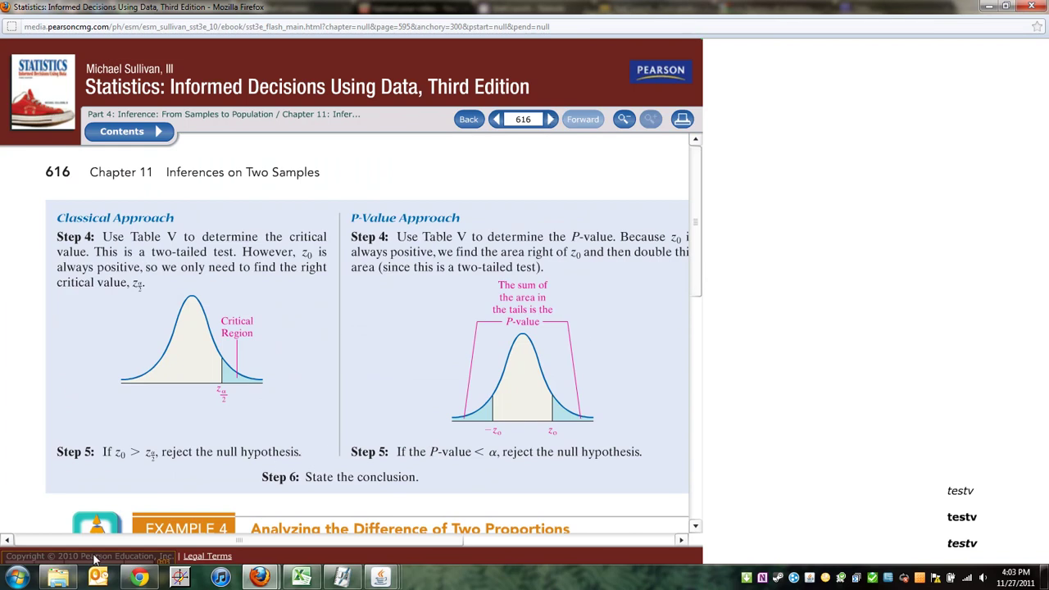
- Switch to the Excel workbook Excel_ch11_Tuckey.xlsx and widen column B to fit the critical value label
mouse_move(123, 529)
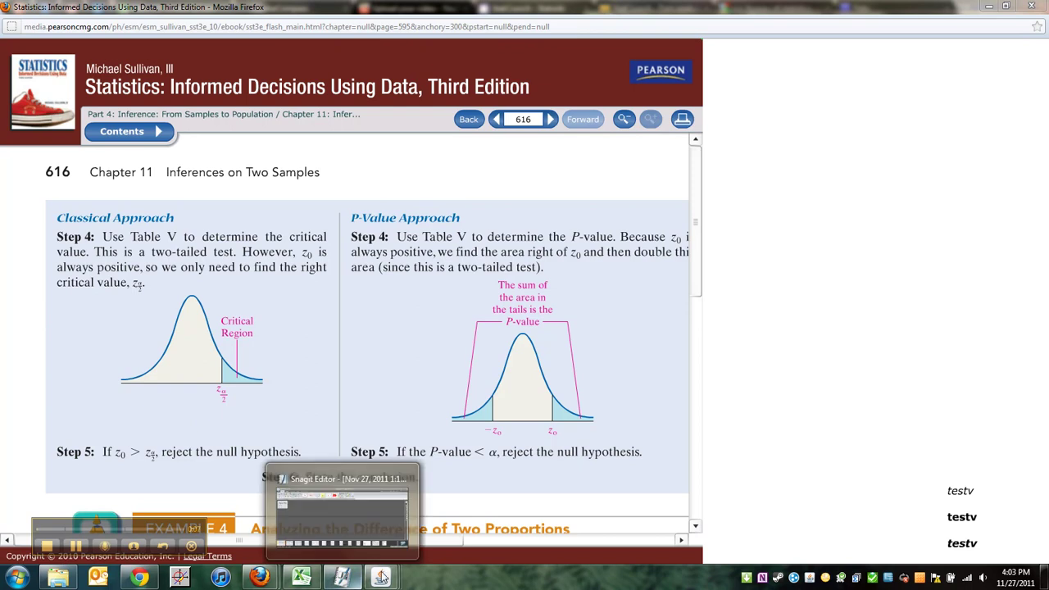
mouse_move(339, 579)
mouse_move(303, 578)
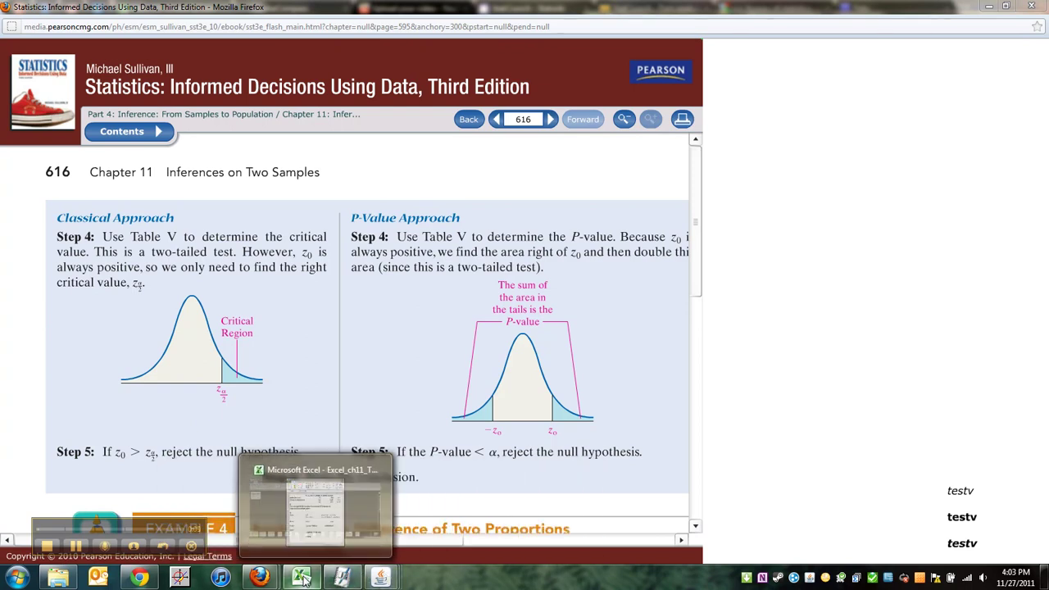
left_click(311, 561)
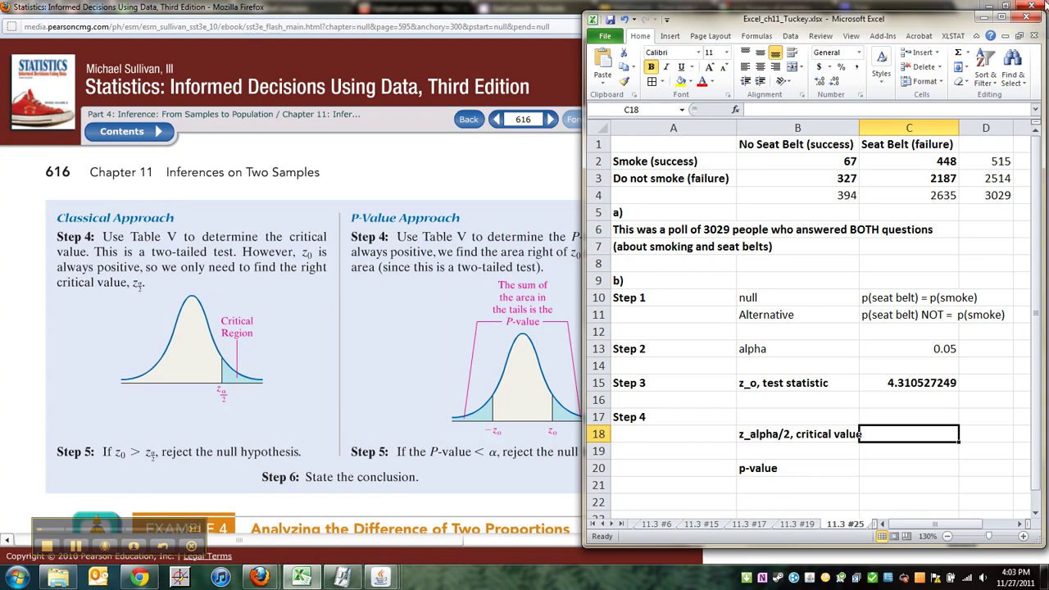
left_click_drag(859, 131, 869, 130)
scroll(903, 326, "down", 2)
scroll(902, 295, "up", 2)
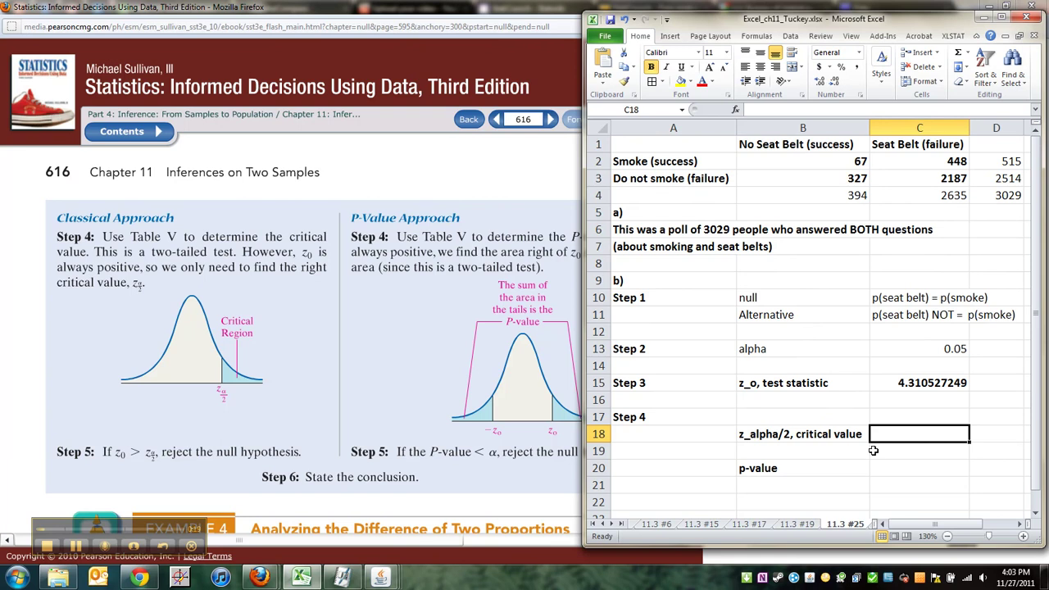
- Calculate the z_alpha/2 critical value in C18 with the formula =NORM.INV(C13/2,0,1)
left_click(918, 386)
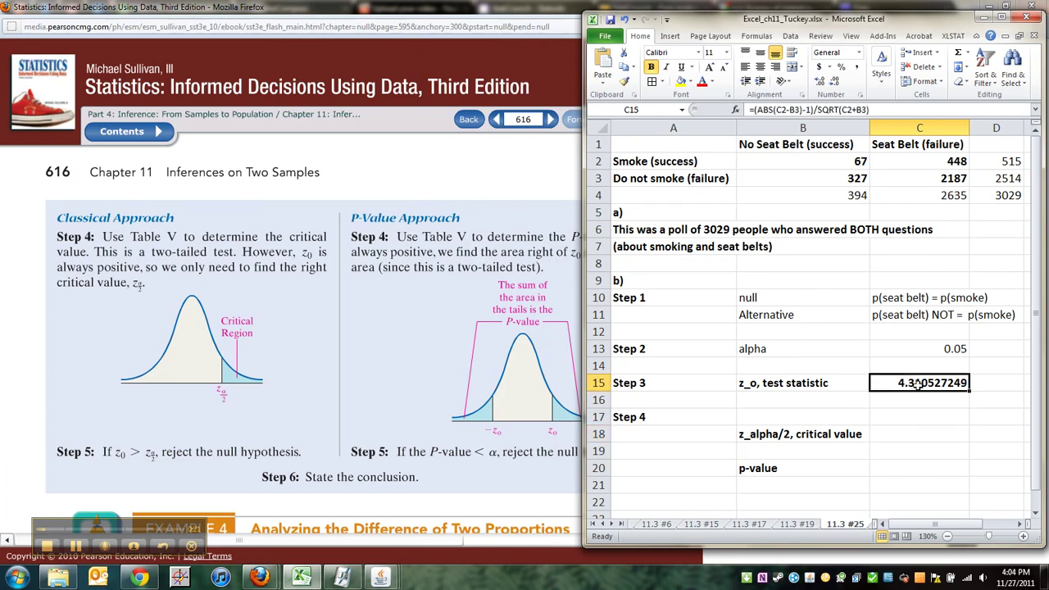
left_click(909, 436)
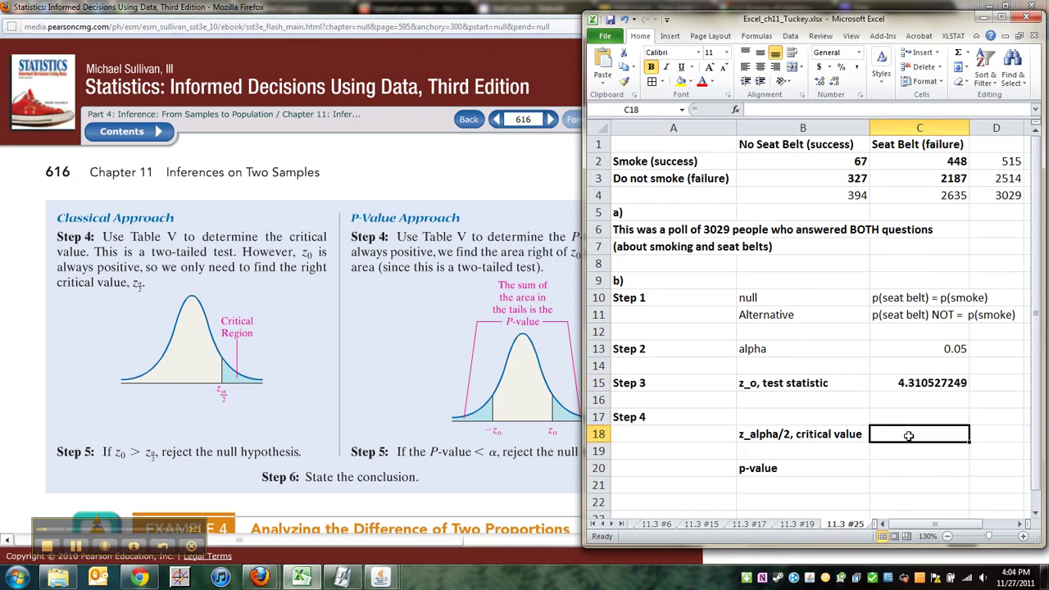
type("=NORM")
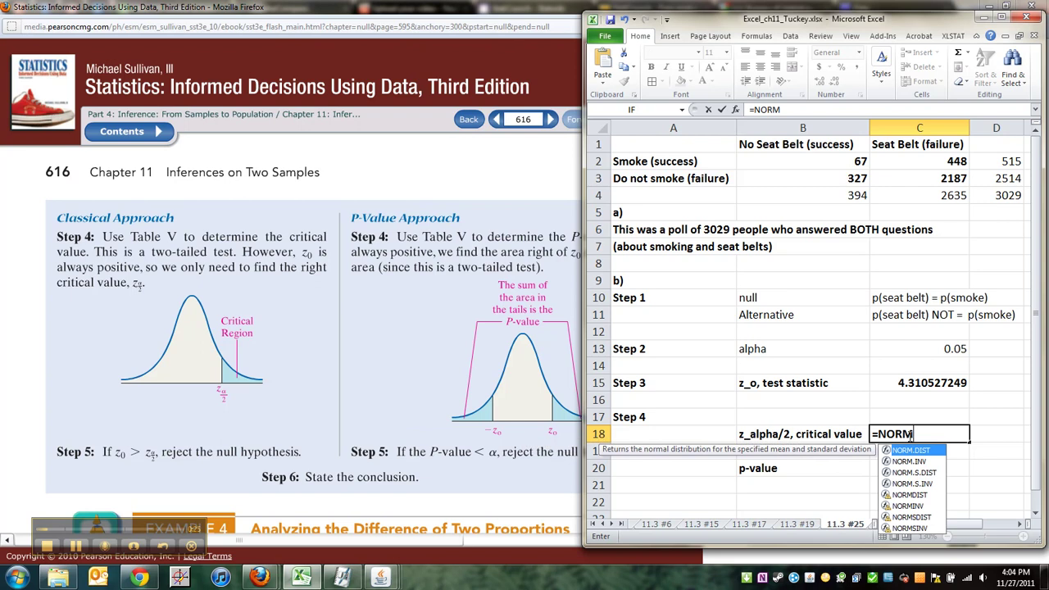
type(".INV")
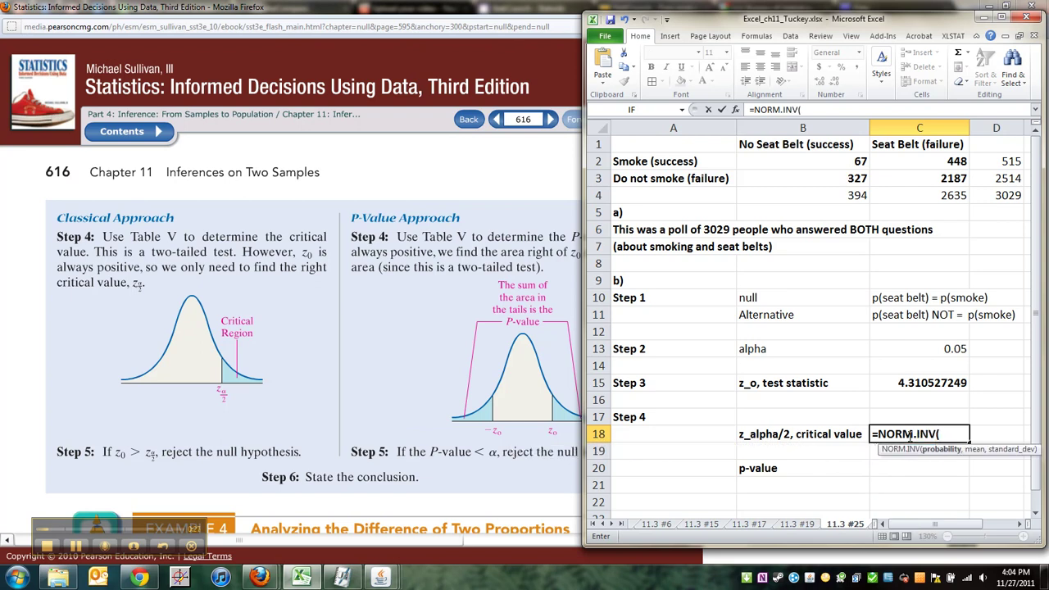
type("(")
left_click(928, 352)
type("/")
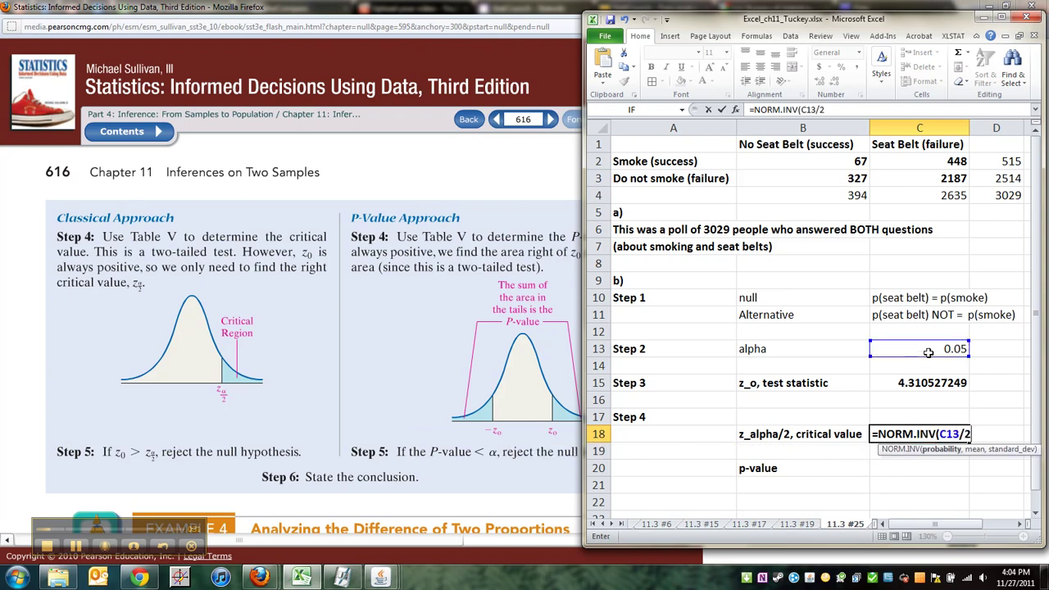
type("2,")
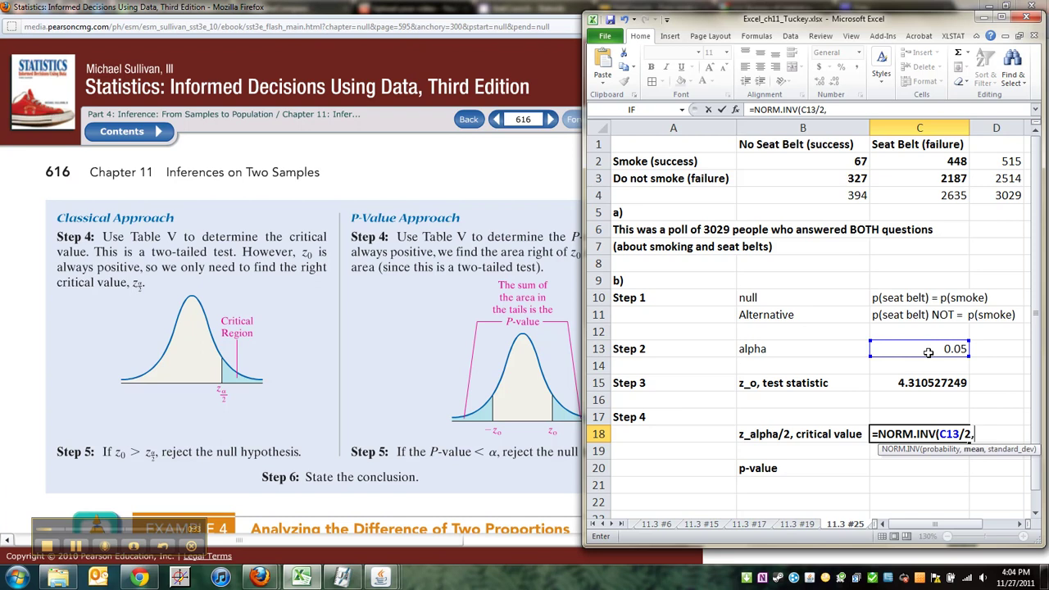
type("0,1)")
key("Return")
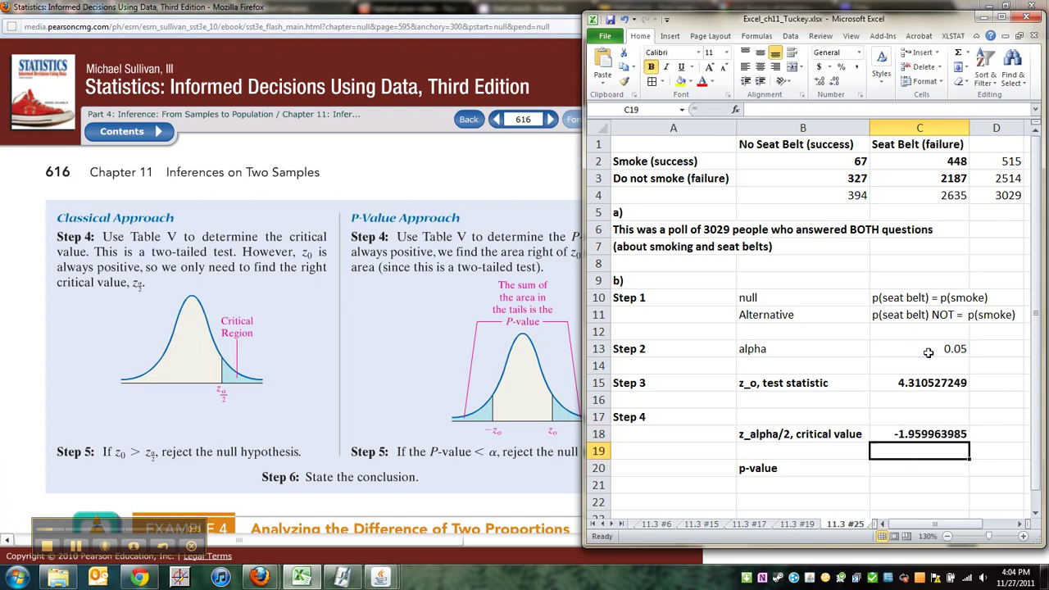
- Change the critical value formula in C18 to use the upper-tail probability, =NORM.INV(1-C13/2,0,1)
left_click(904, 422)
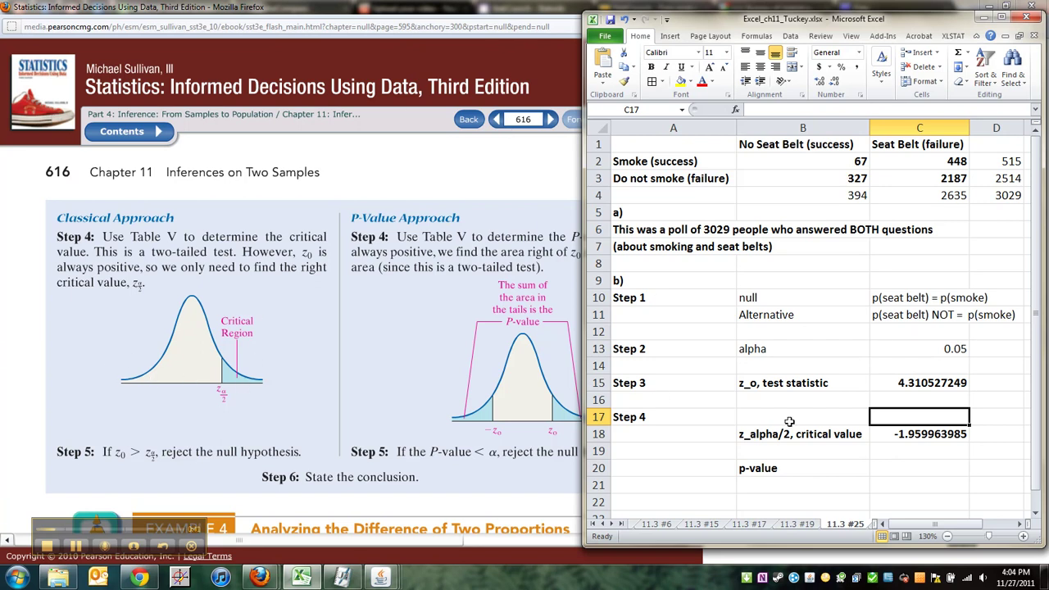
left_click(896, 434)
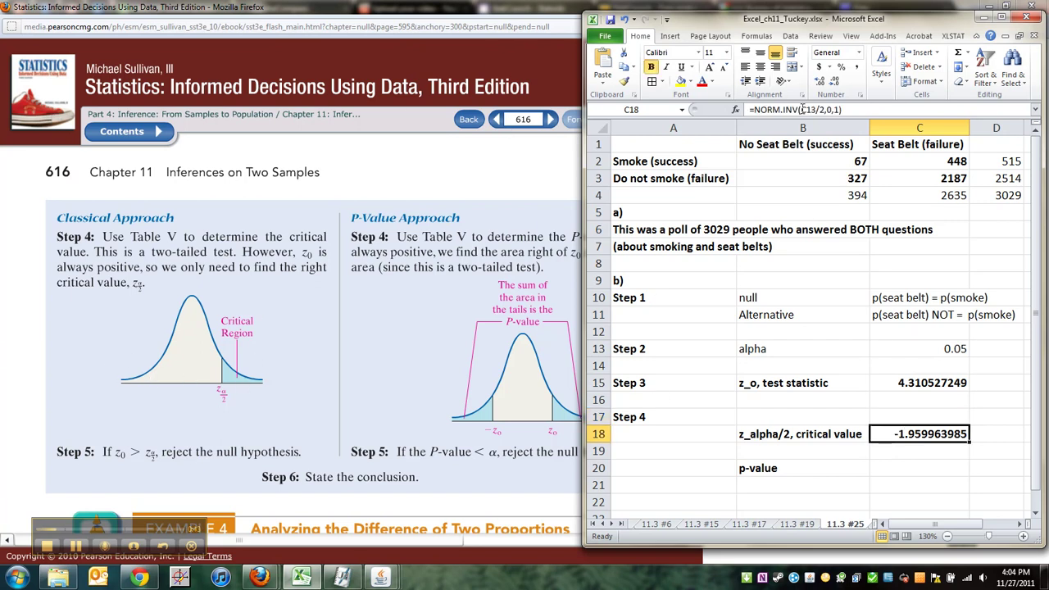
left_click(803, 109)
type("1-")
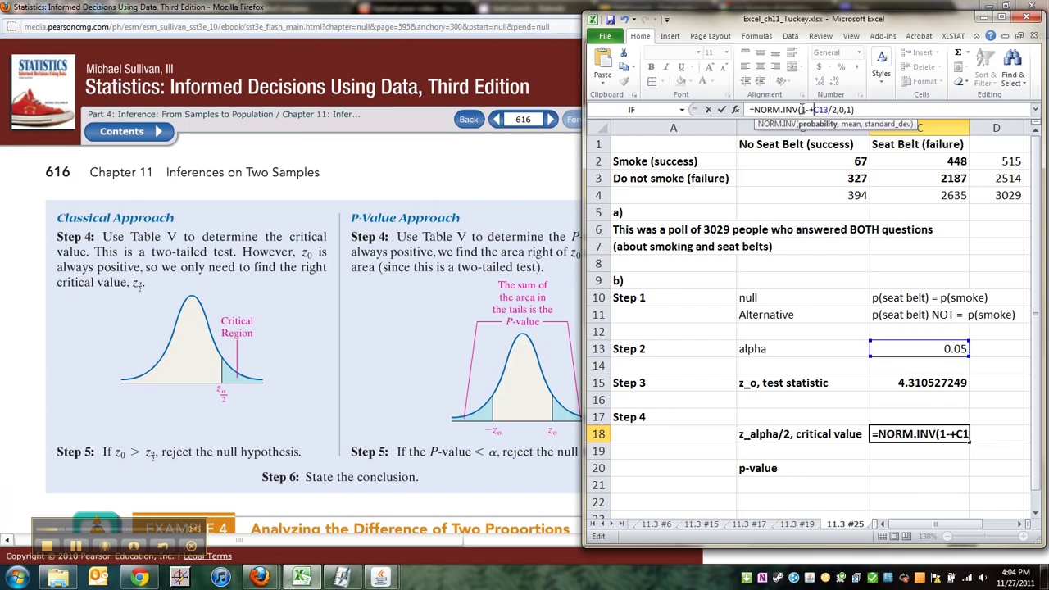
key("Return")
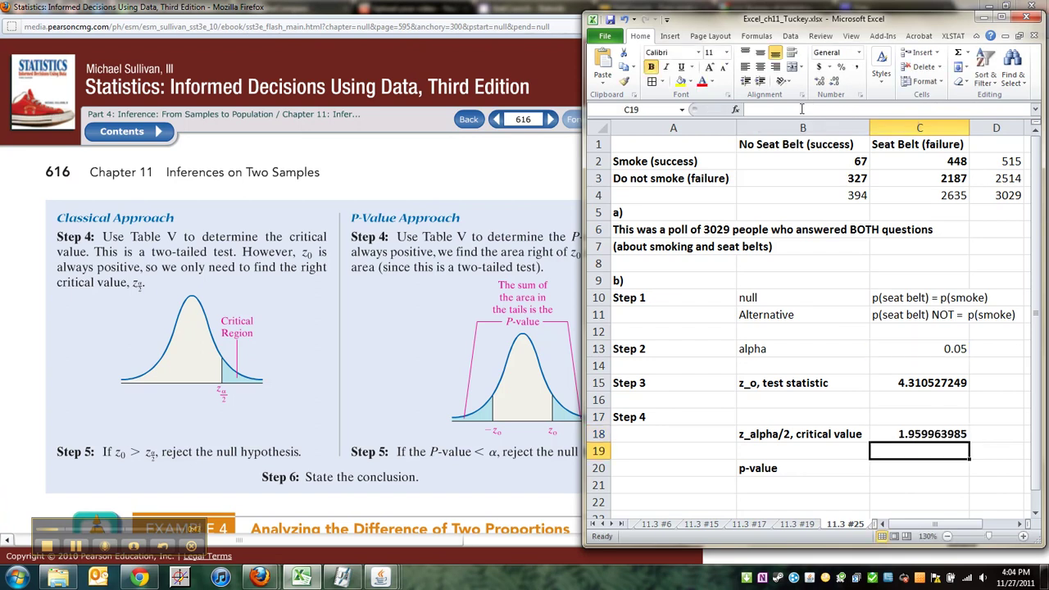
- Rewrite the critical value formula in C18 as the negated lower-tail version, =-NORM.INV(C13/2,0,1)
key("Up")
left_click(811, 109)
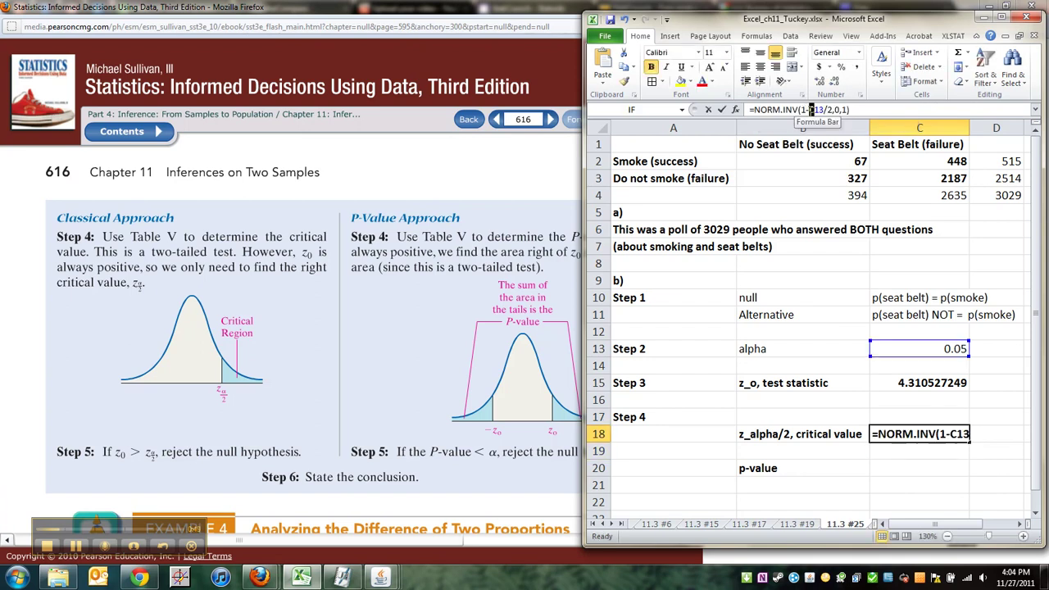
key("BackSpace")
key("BackSpace")
key("Left")
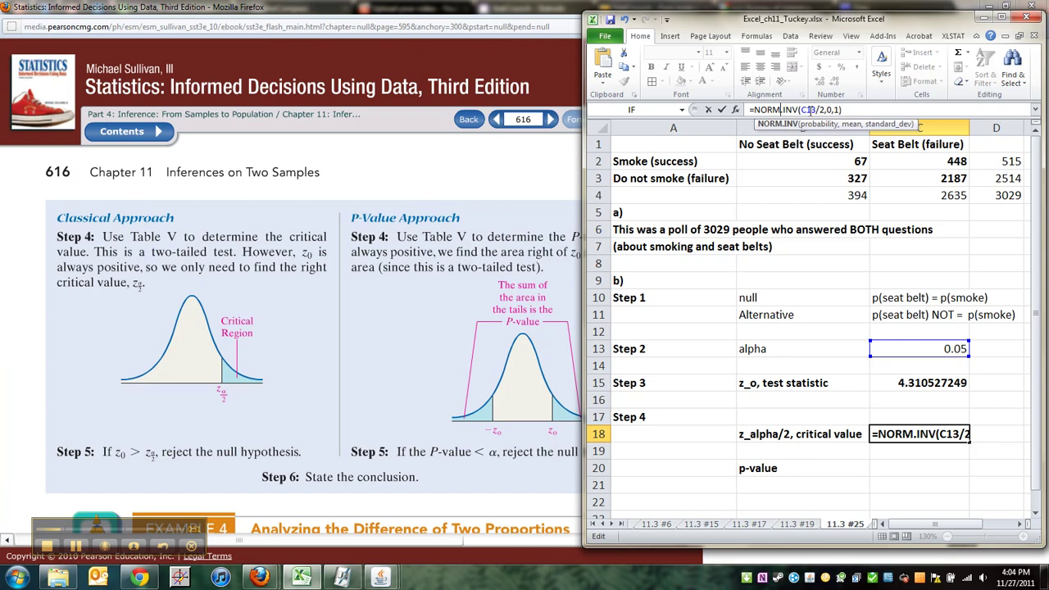
key("Left")
type("-")
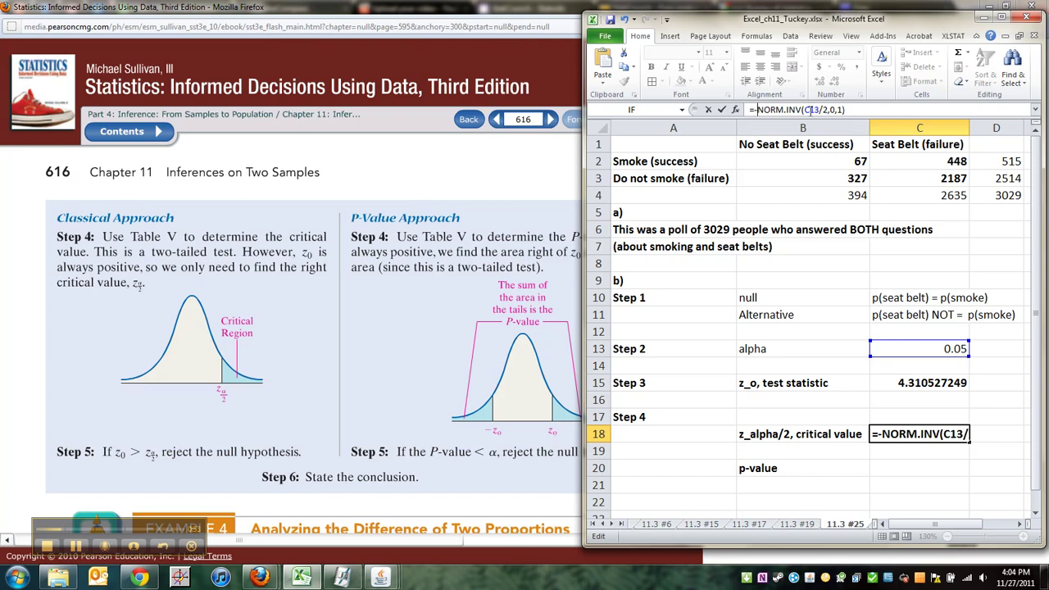
key("ctrl+Return")
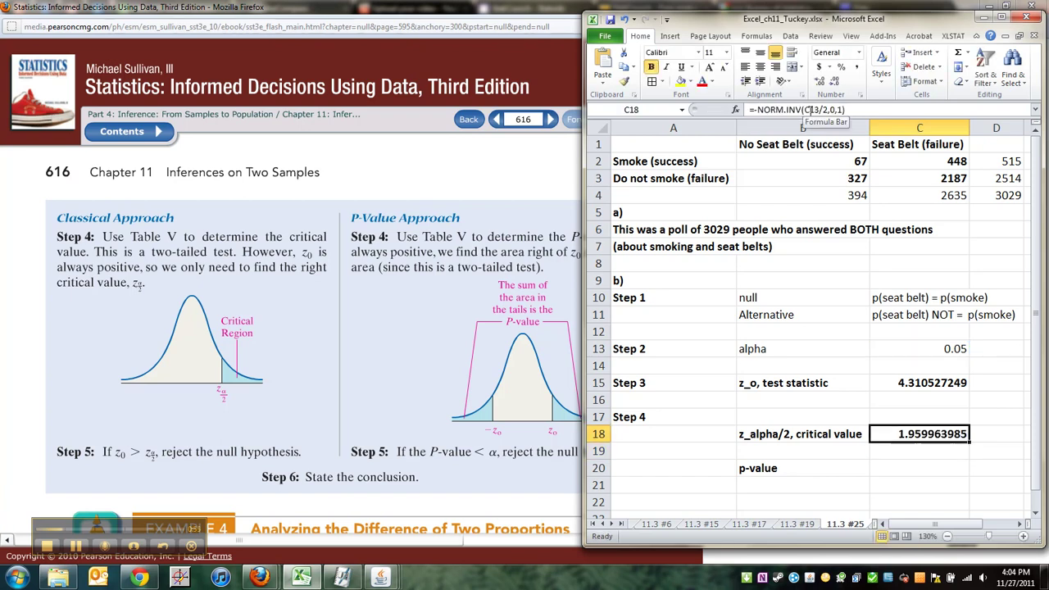
- Try copying the critical value formula from C18 into D18, and undo the paste
key("ctrl+c")
key("Right")
key("ctrl+v")
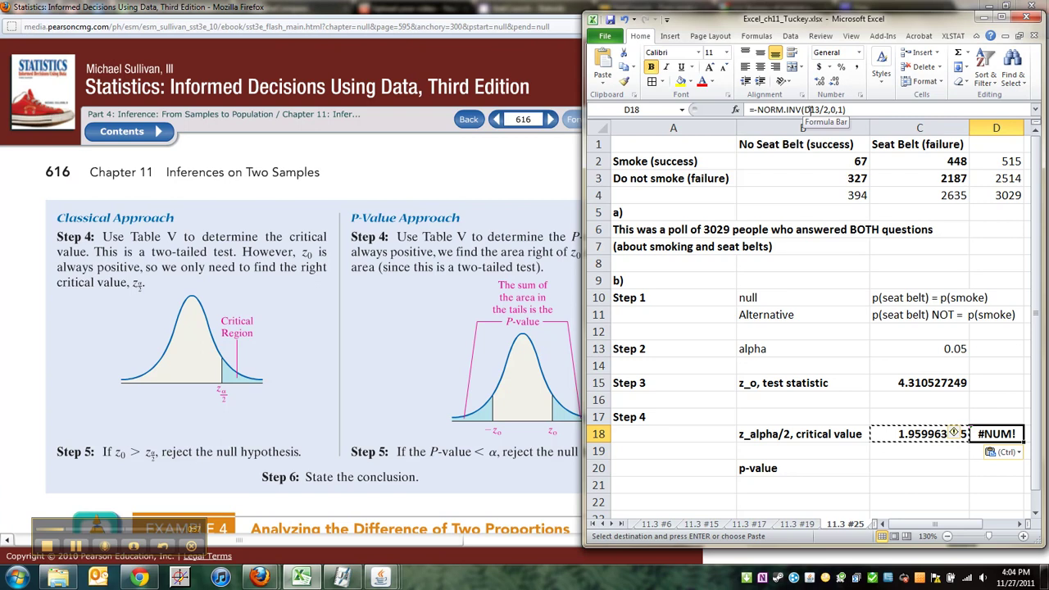
key("ctrl+z")
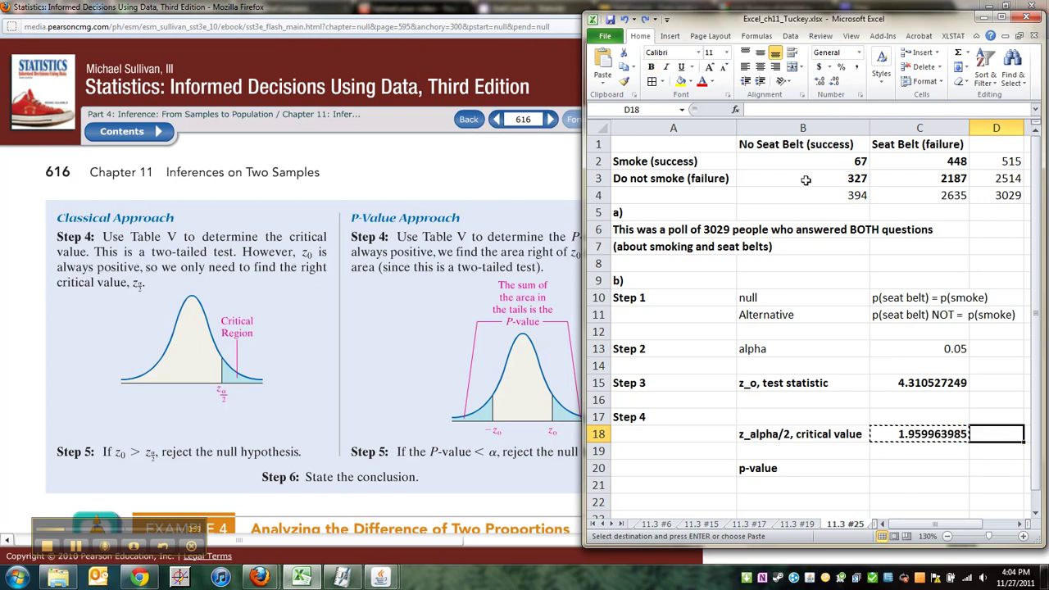
- Enter the alternative critical value formula =NORMINV(1-C13/2,0,1) in D18 and autofit column D's width
left_click(937, 432)
key("Right")
type("=NORMINV")
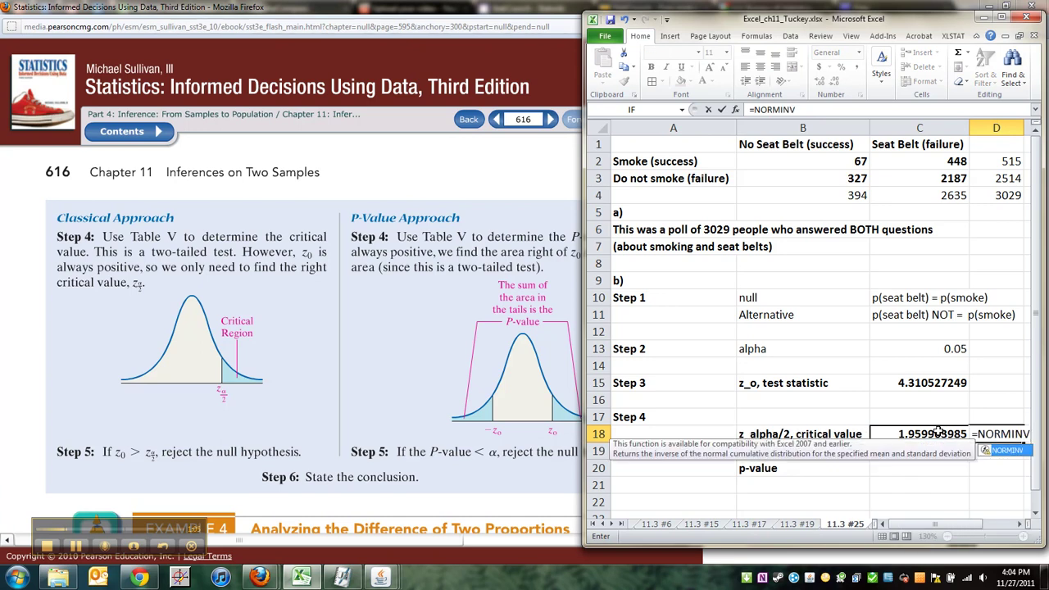
type("(1-")
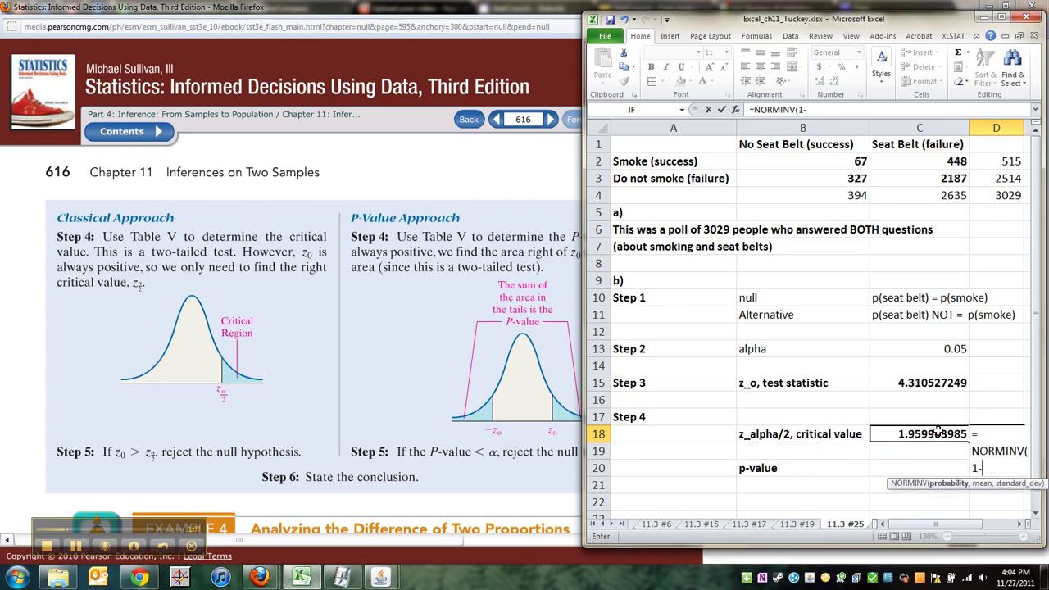
left_click(941, 348)
type("/")
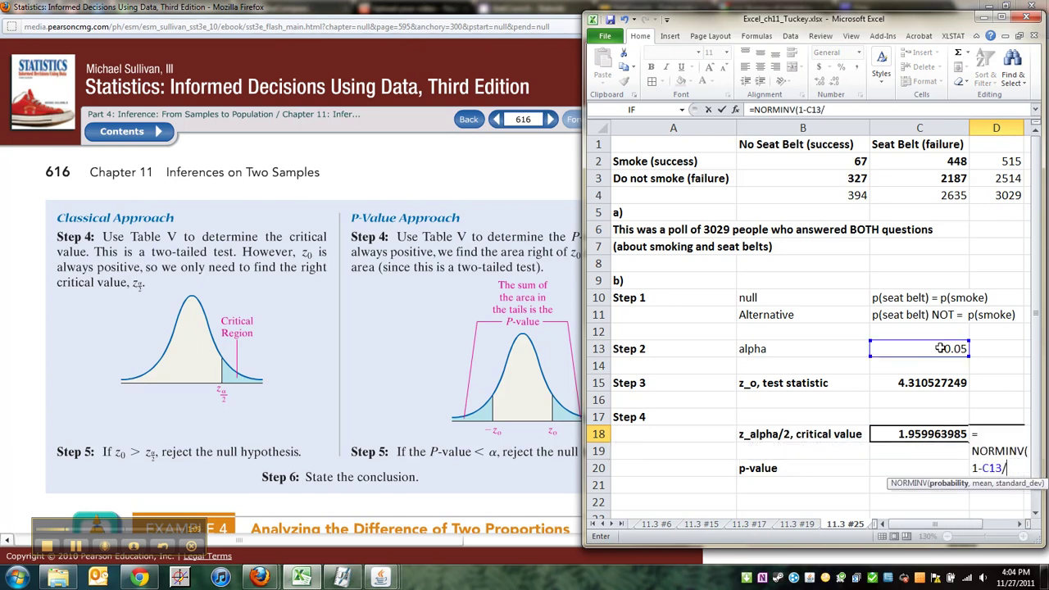
type("2,0,1")
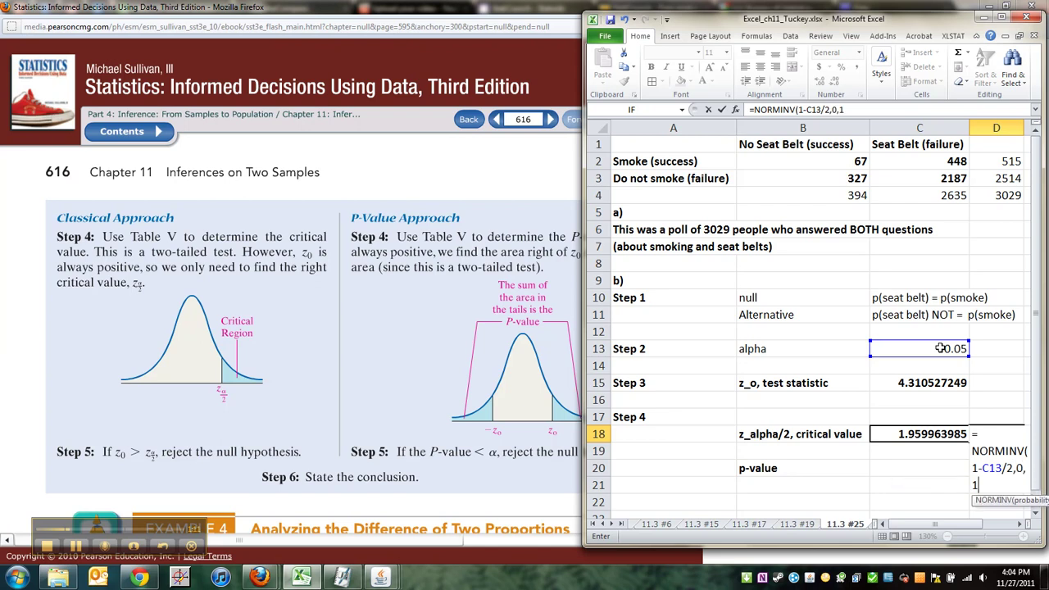
key("Return")
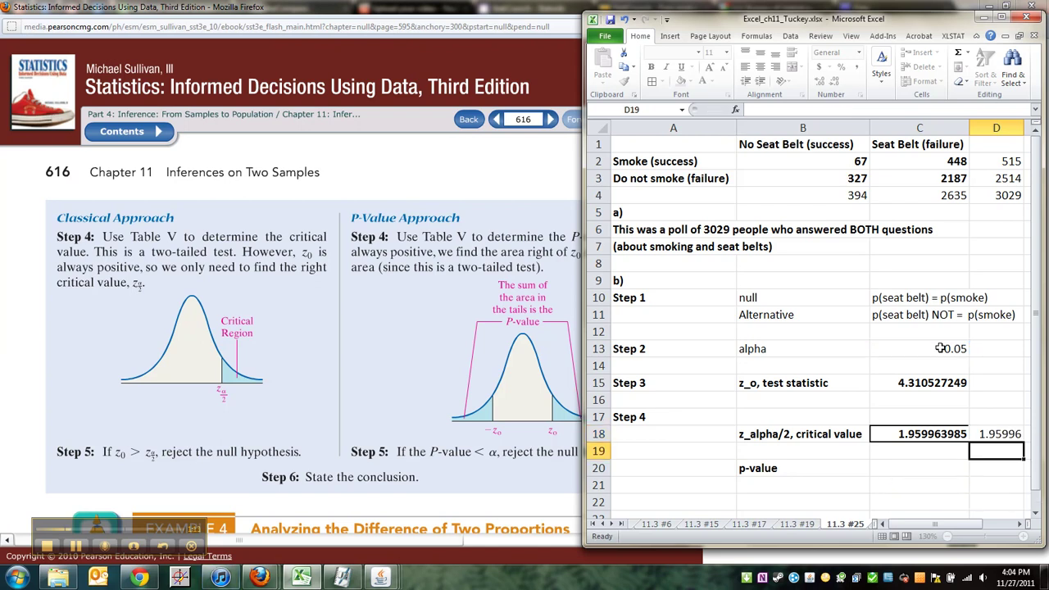
left_click(1005, 428)
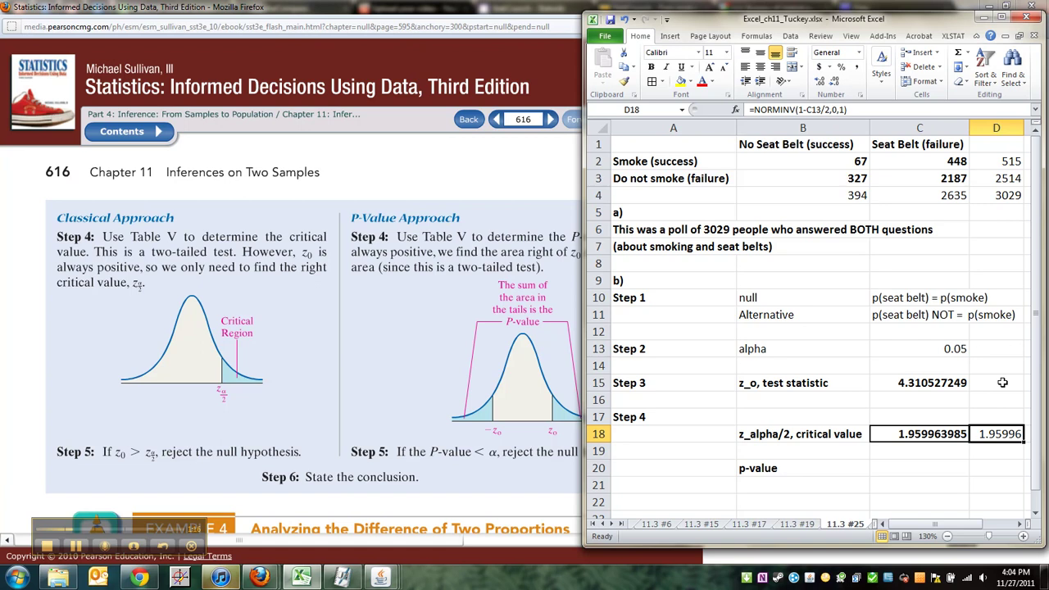
double_click(1025, 129)
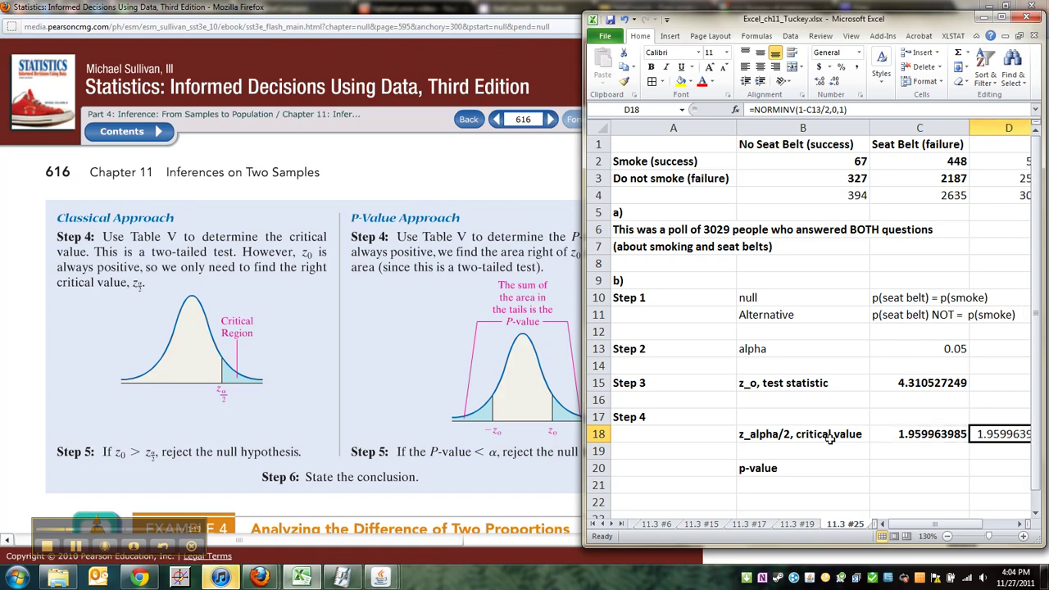
- Enter the p-value formula =NORM.DIST(C15,0,1,TRUE) in C20, using the test statistic as x
left_click(801, 467)
left_click(891, 468)
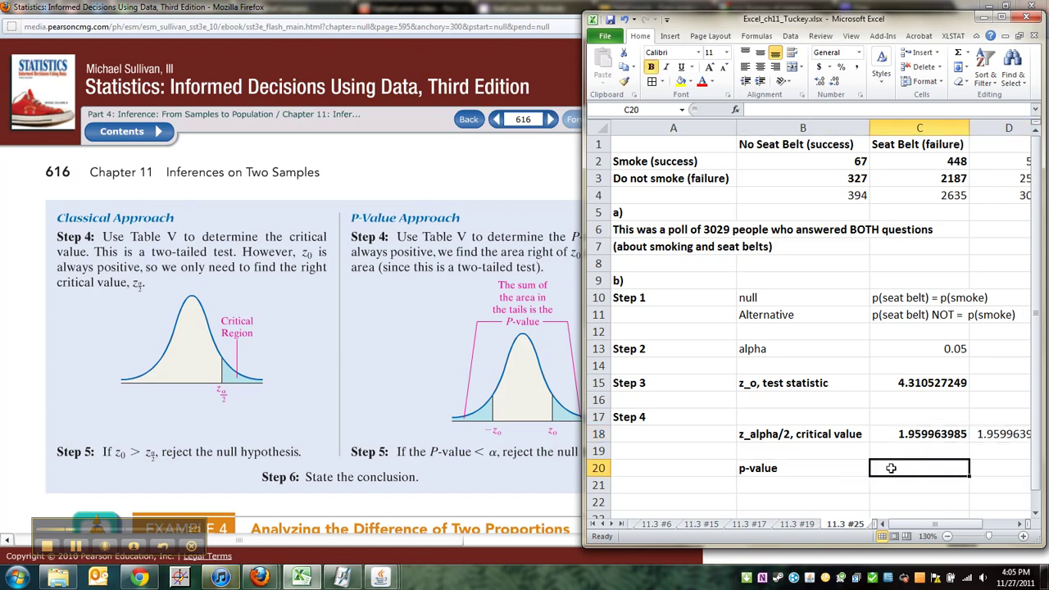
type("=NORM")
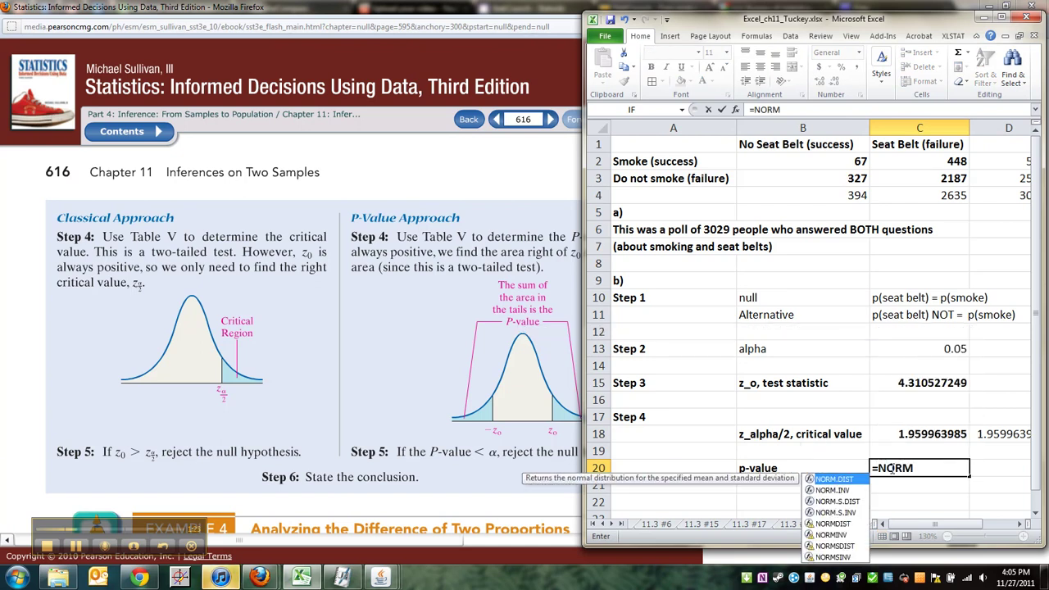
type(".DIST")
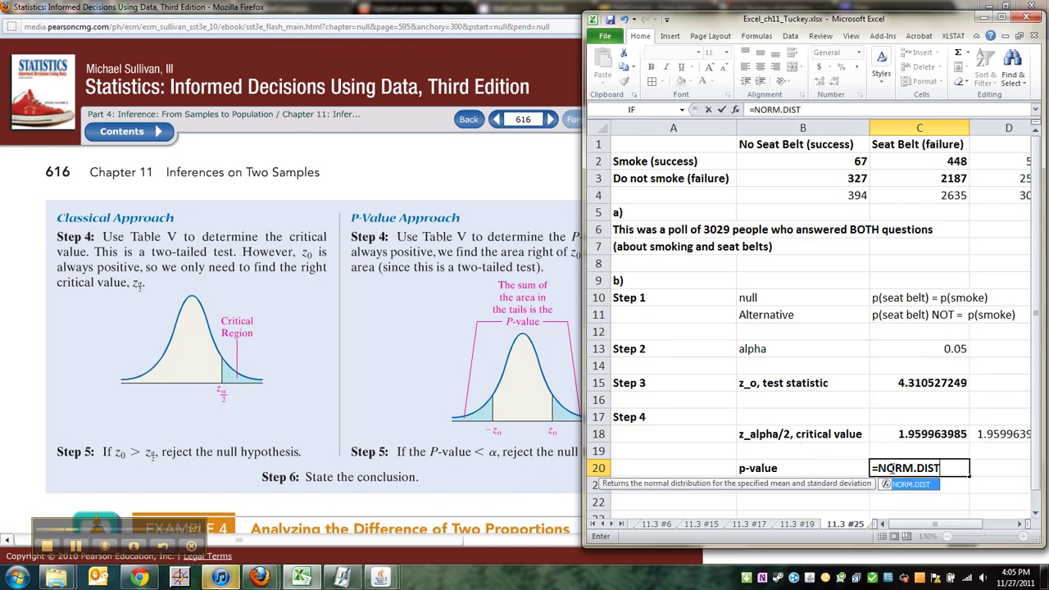
type("(")
left_click(905, 383)
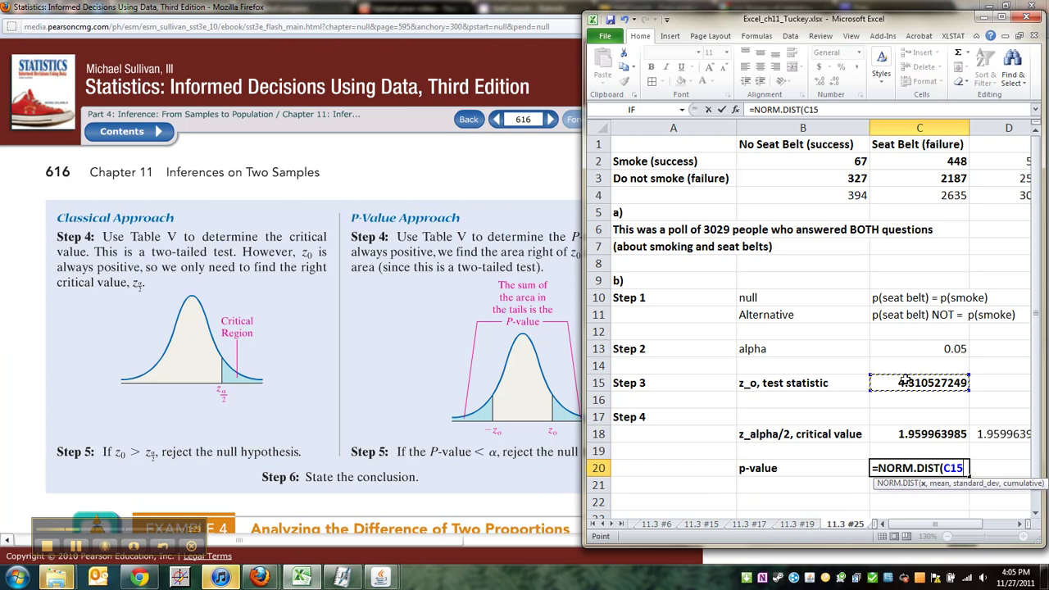
type(",")
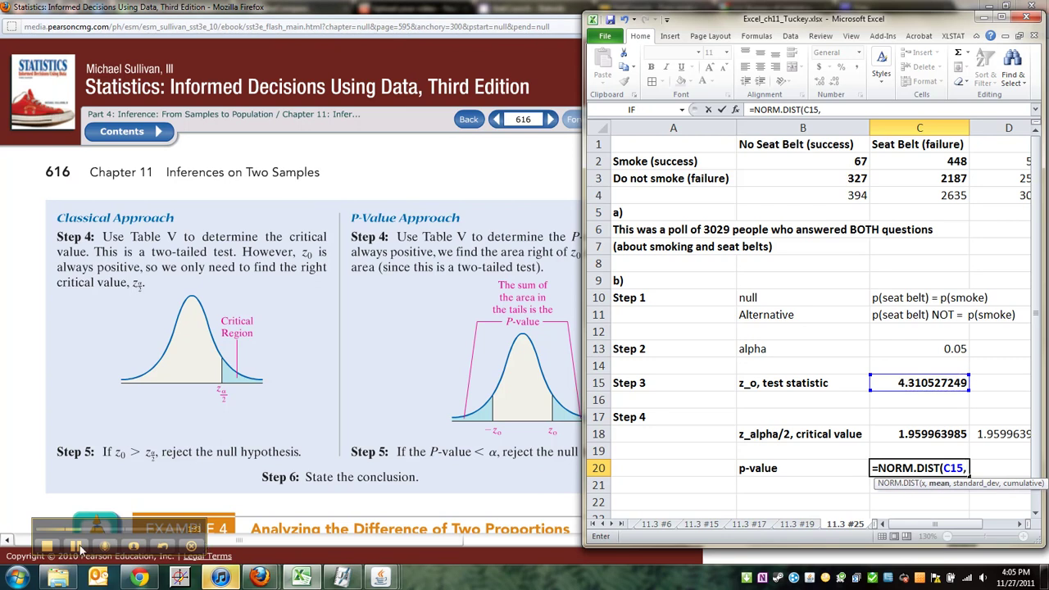
left_click(80, 549)
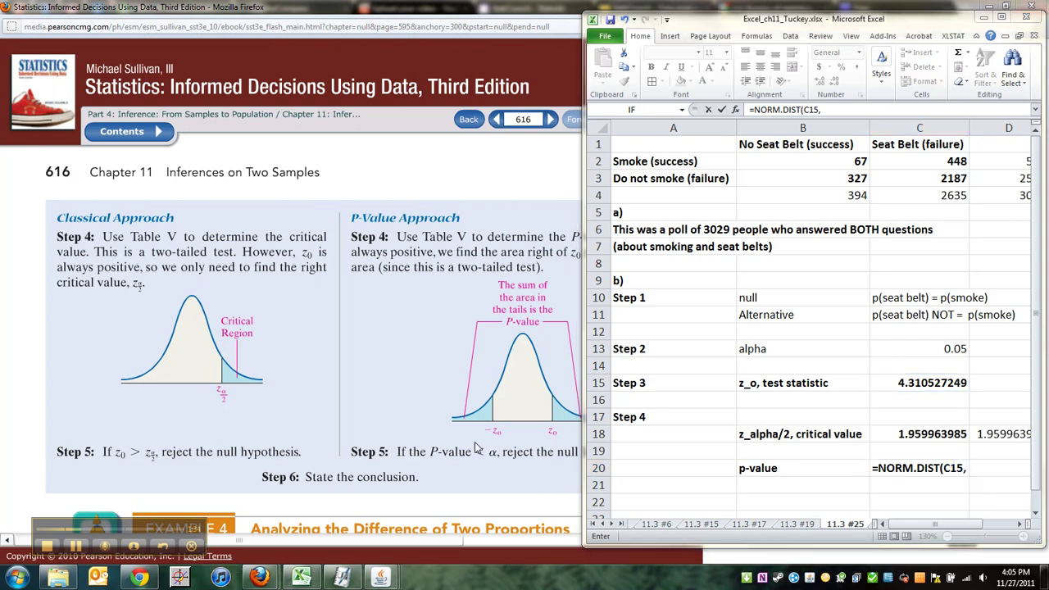
left_click(823, 111)
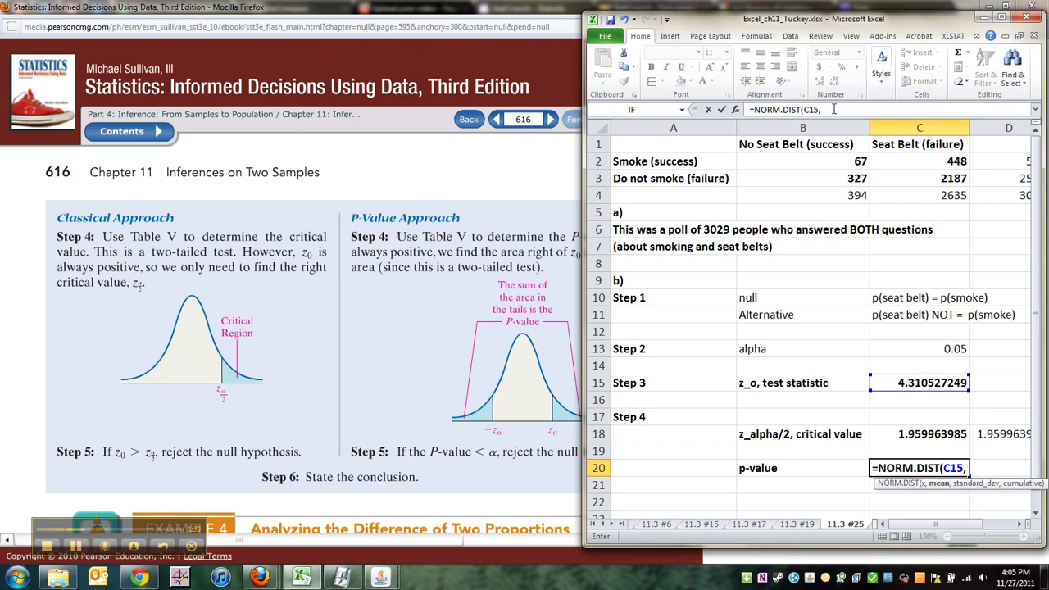
type("0,1,t")
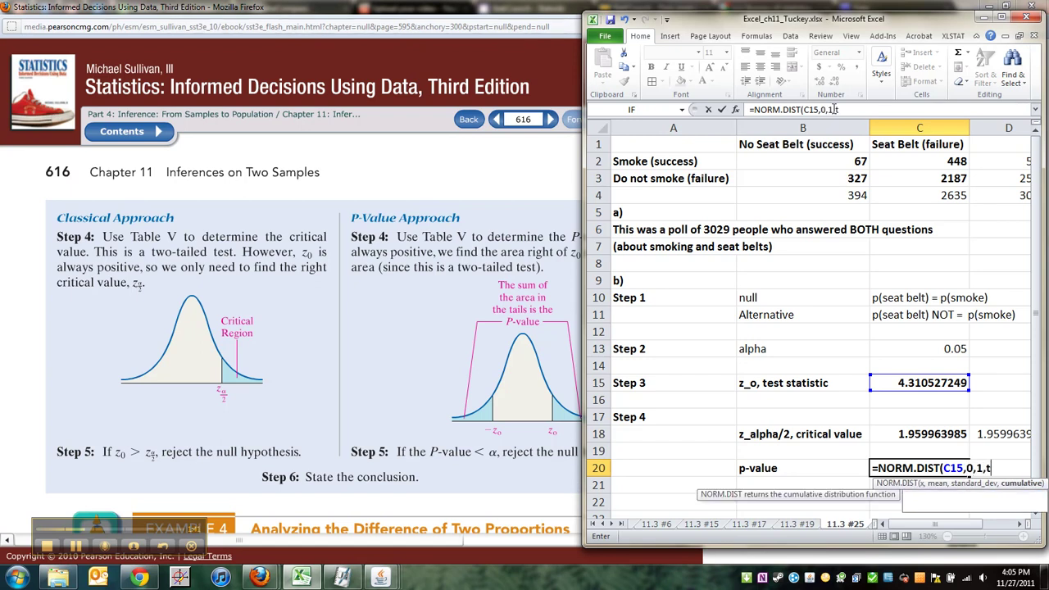
type("rue)")
key("Return")
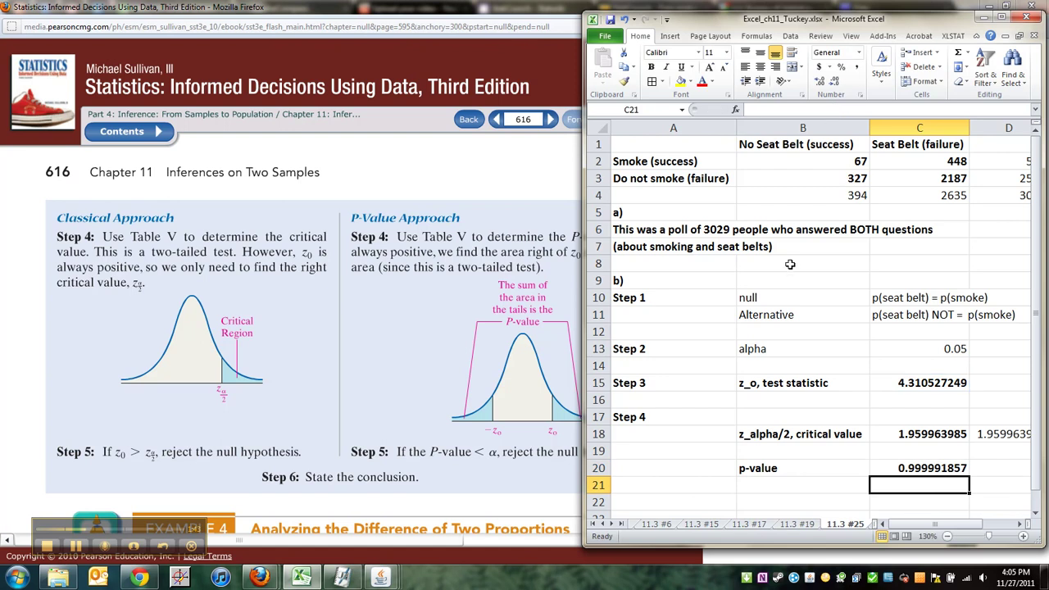
- Negate the test statistic in the C20 p-value formula, making it =NORM.DIST(-C15,0,1,TRUE)
left_click_drag(143, 534, 427, 535)
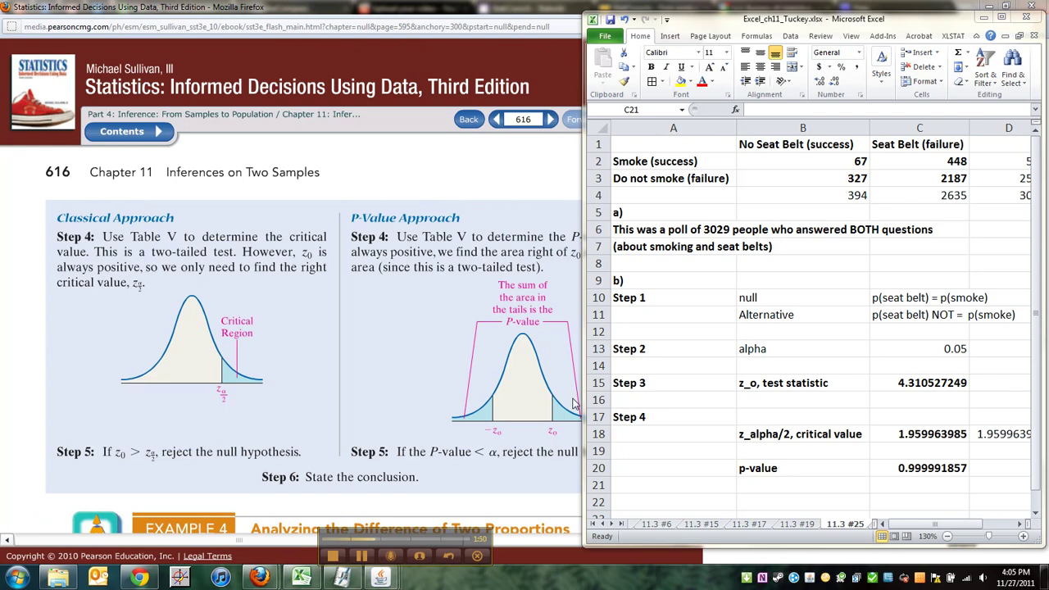
left_click(956, 473)
left_click(954, 468)
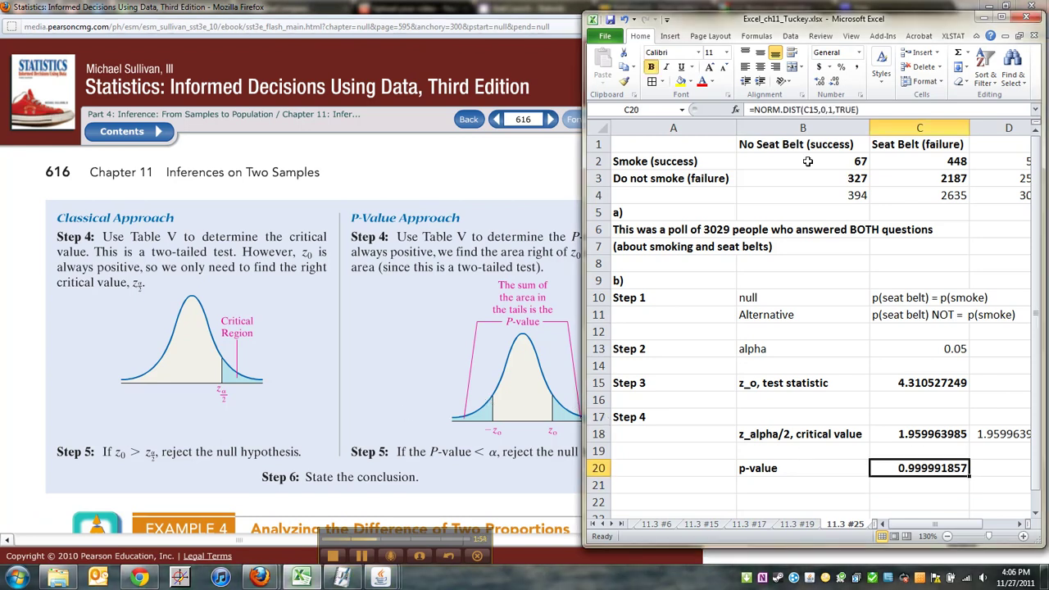
left_click(805, 111)
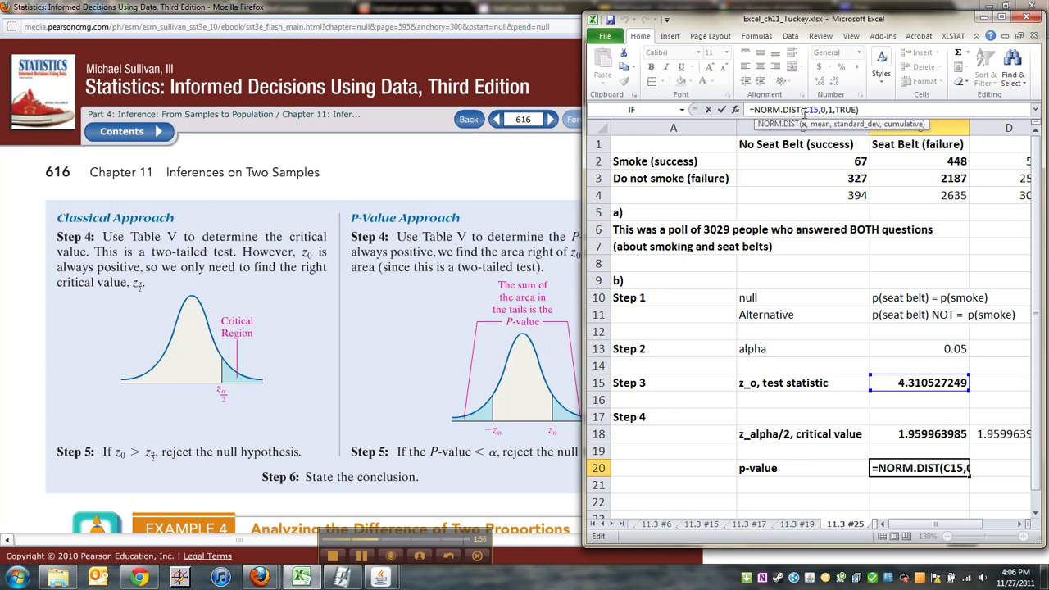
type("-")
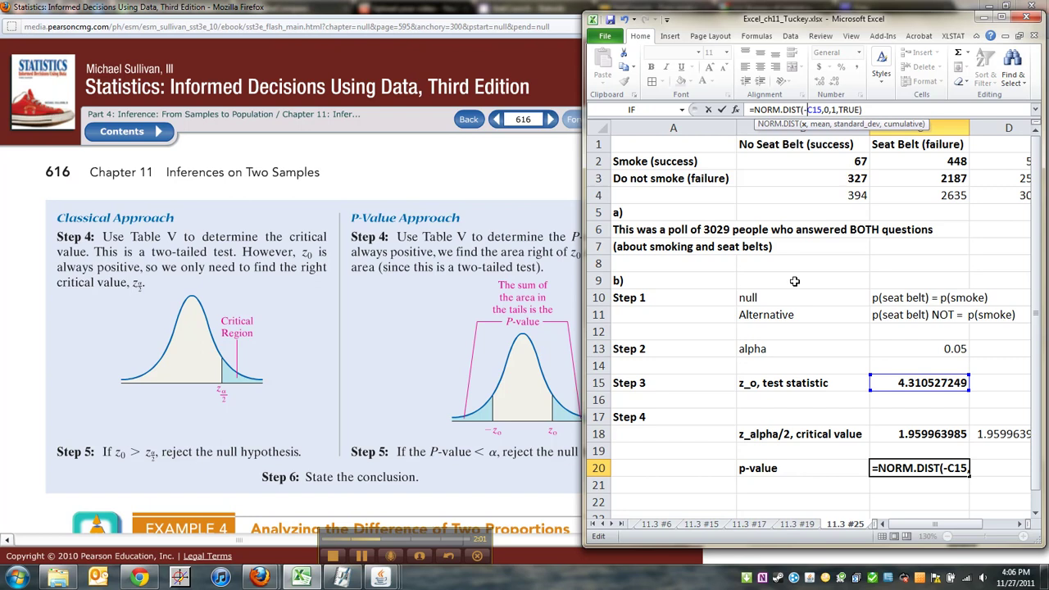
key("Return")
key("Up")
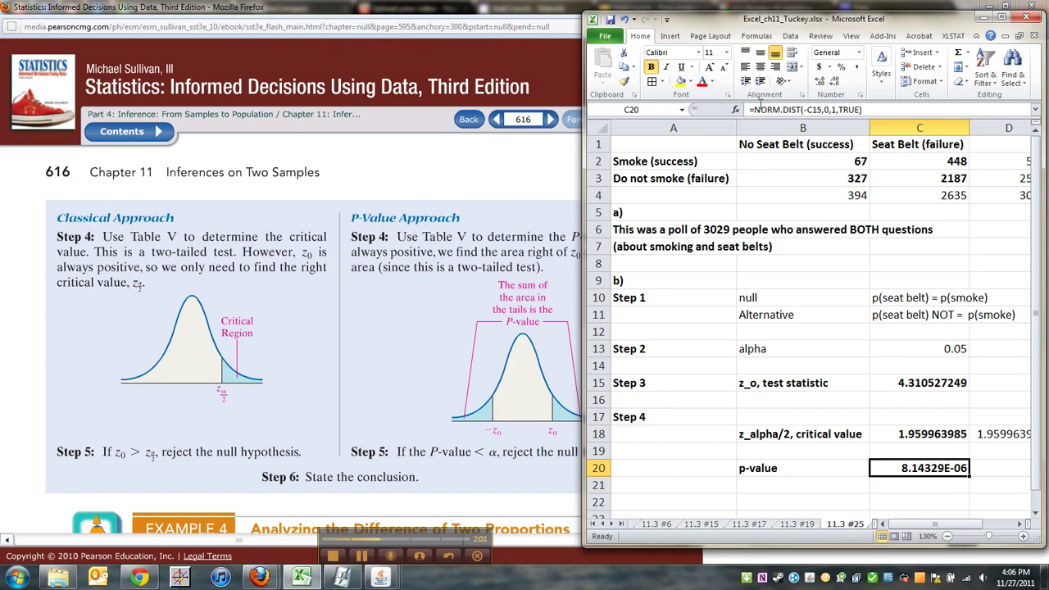
- Double the C20 p-value for the two-tailed test, making the formula =2*NORM.DIST(-C15,0,1,TRUE)
left_click(756, 109)
type("2*")
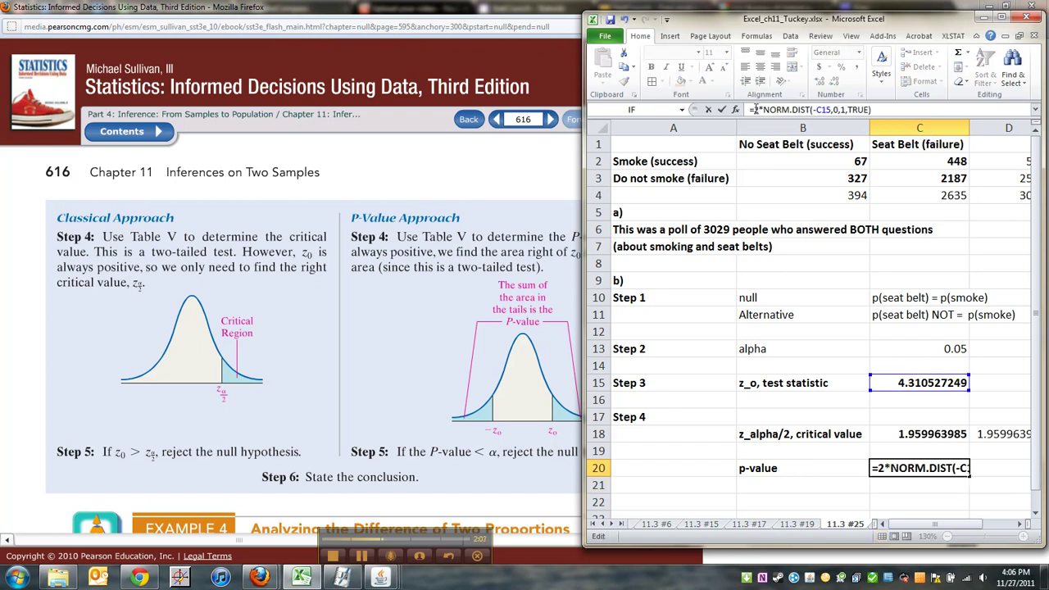
key("Return")
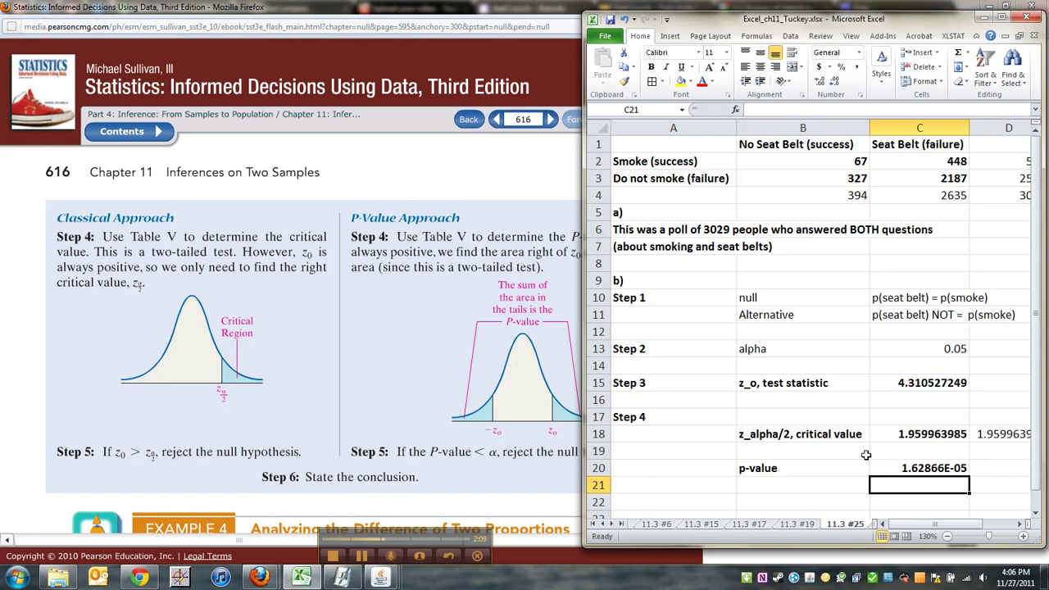
left_click(912, 461)
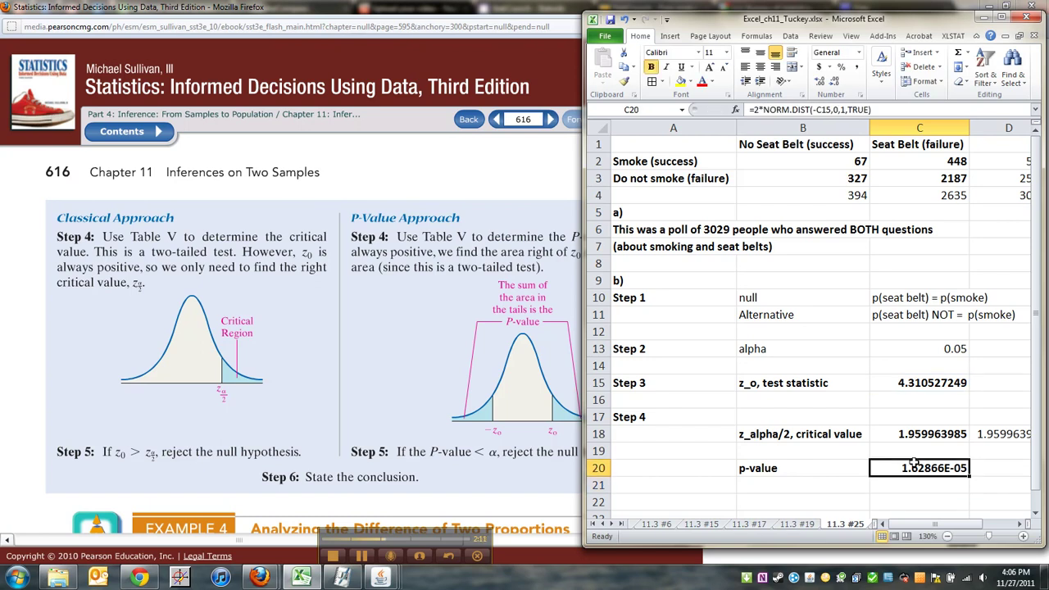
- Maximize the workbook window and enter the alternative p-value formula =NORMDIST(-C15,0,1,TRUE) in D20
left_click(1004, 19)
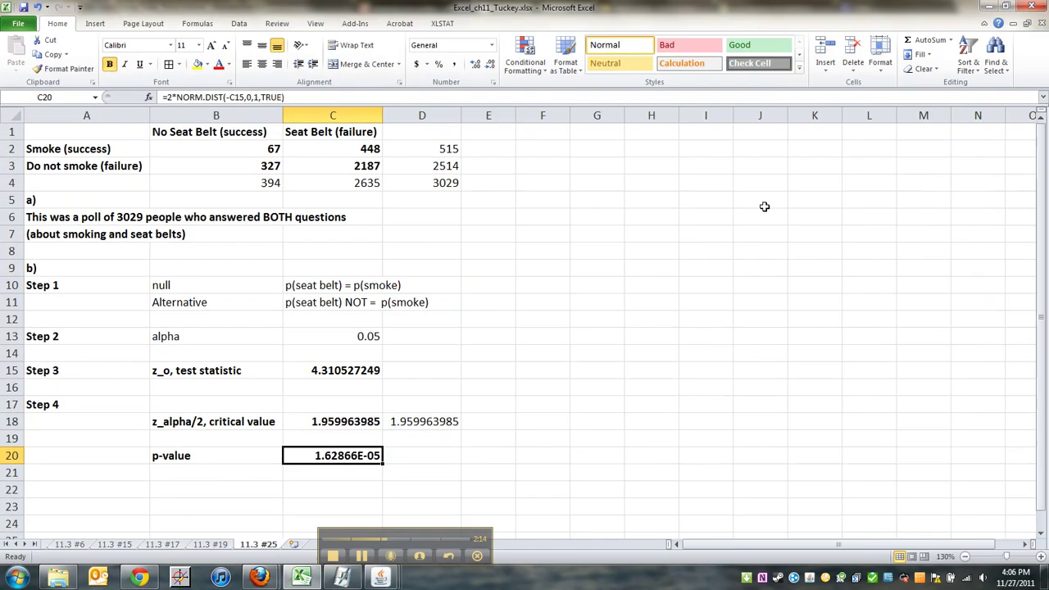
left_click(416, 464)
type("=NO")
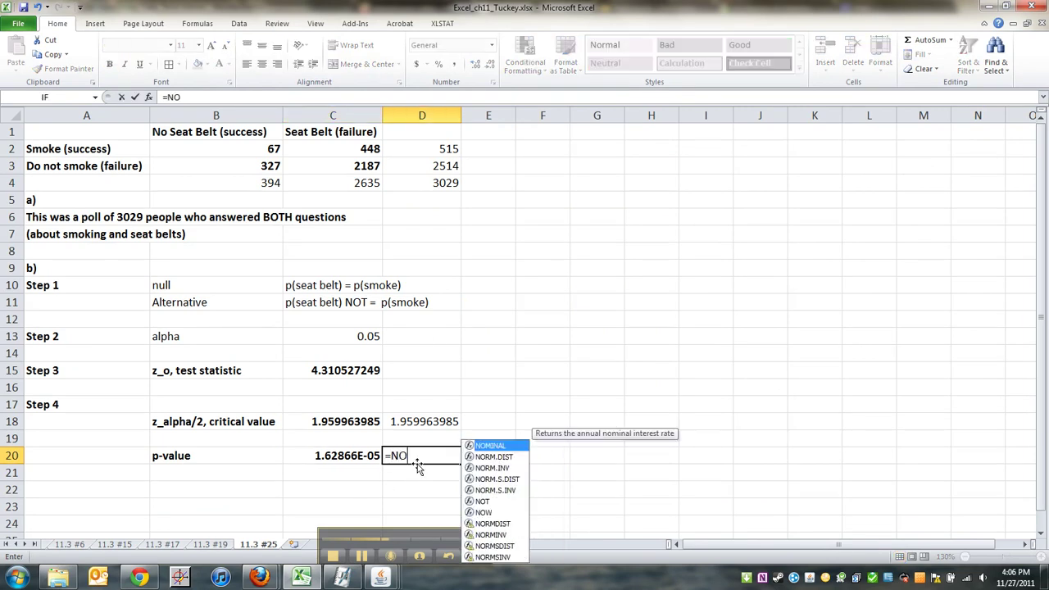
type("RMDIST(")
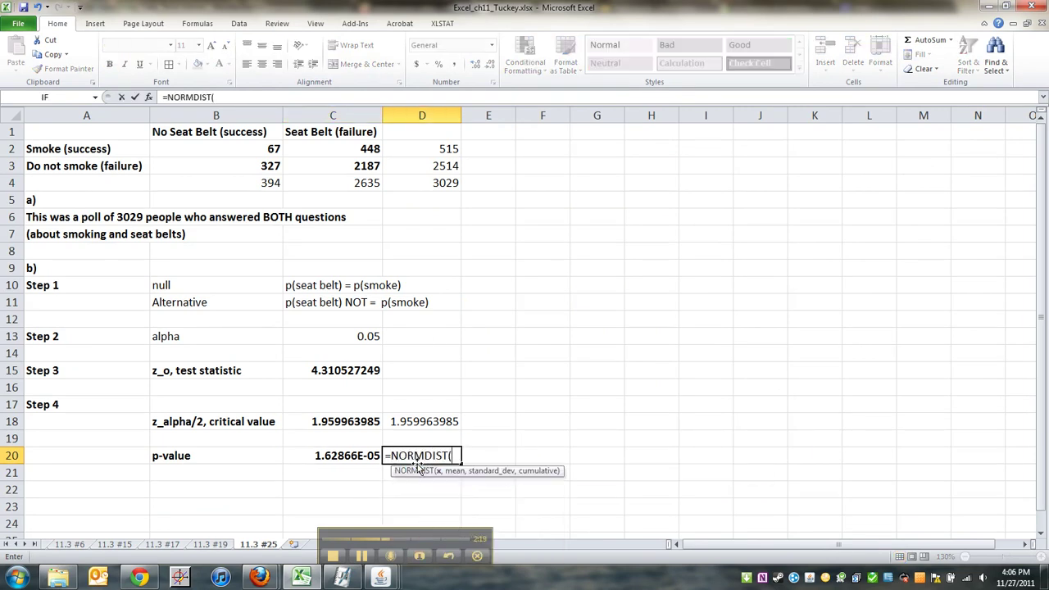
type("-")
left_click(334, 370)
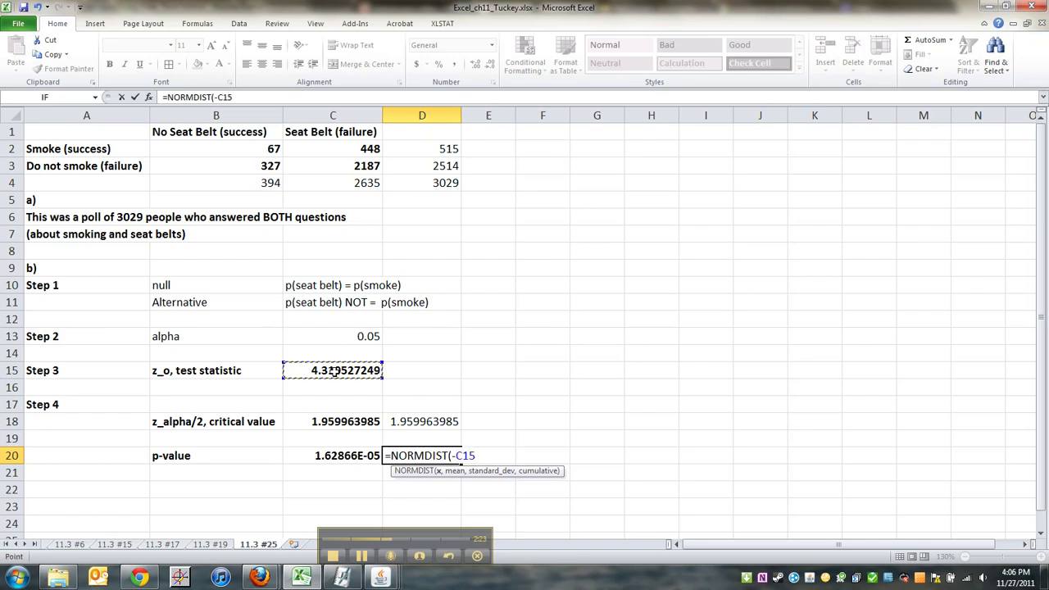
type(",0,1,tr")
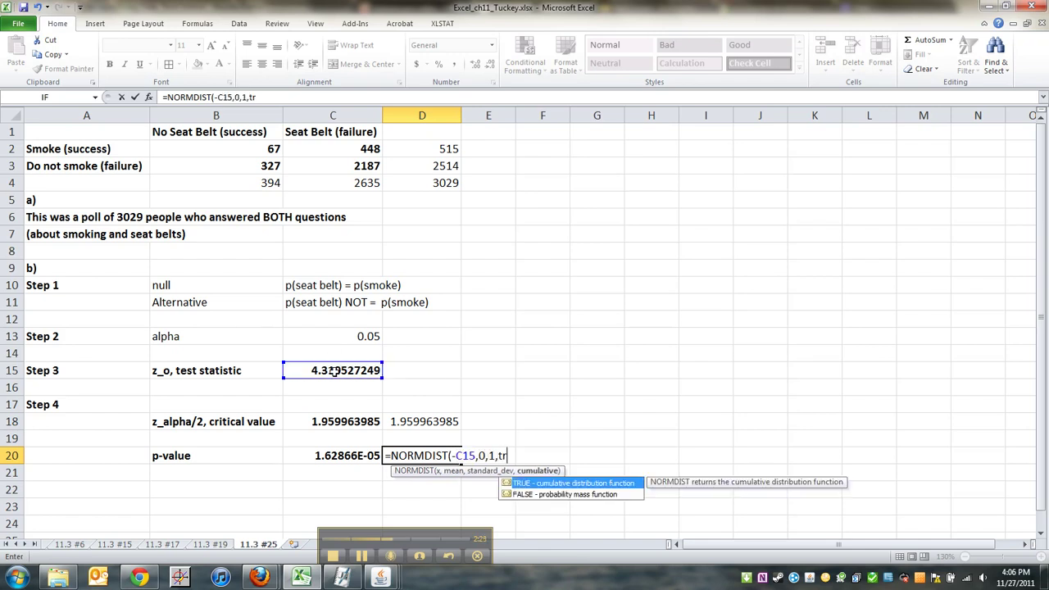
type("ue)")
key("Return")
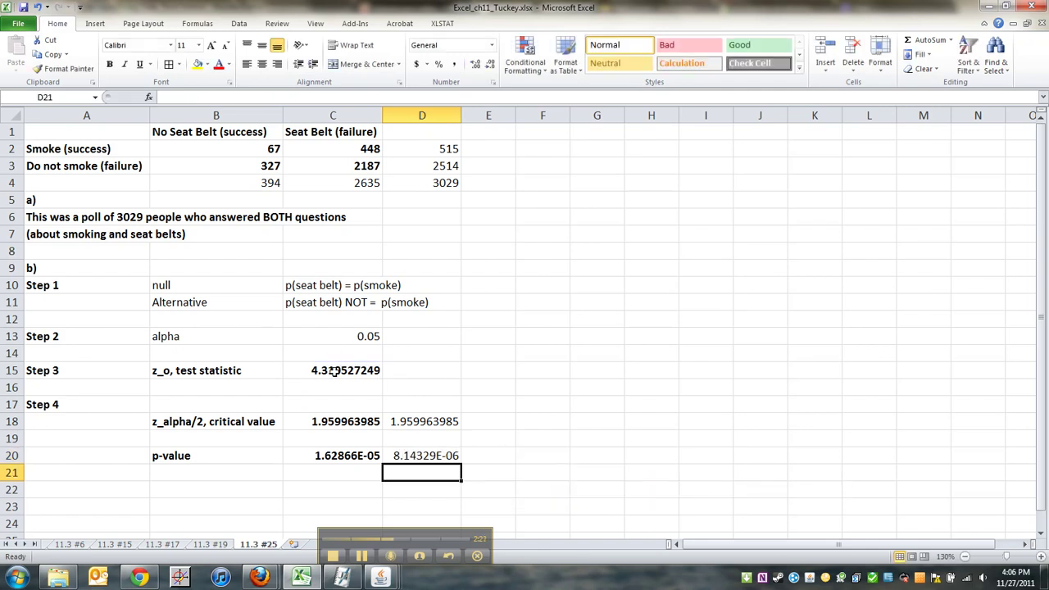
- Multiply the alternative p-value formula in D20 by 2, making it =2*NORMDIST(-C15,0,1,TRUE)
left_click(416, 456)
left_click(168, 98)
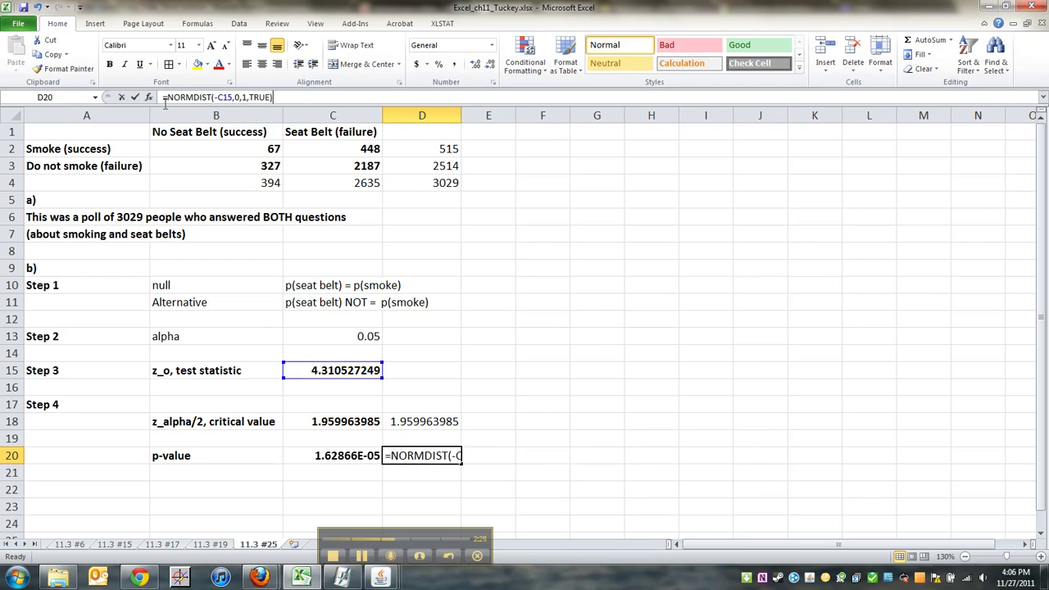
type("2*")
key("Return")
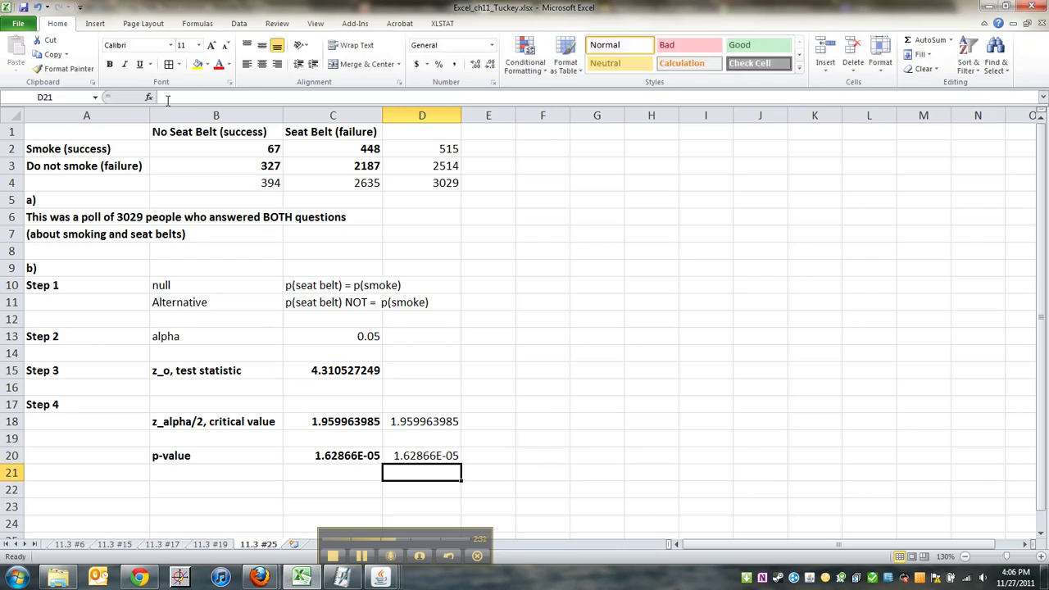
- Compare the two p-value formulas in C20 and D20
left_click(407, 456)
key("Left")
key("Left")
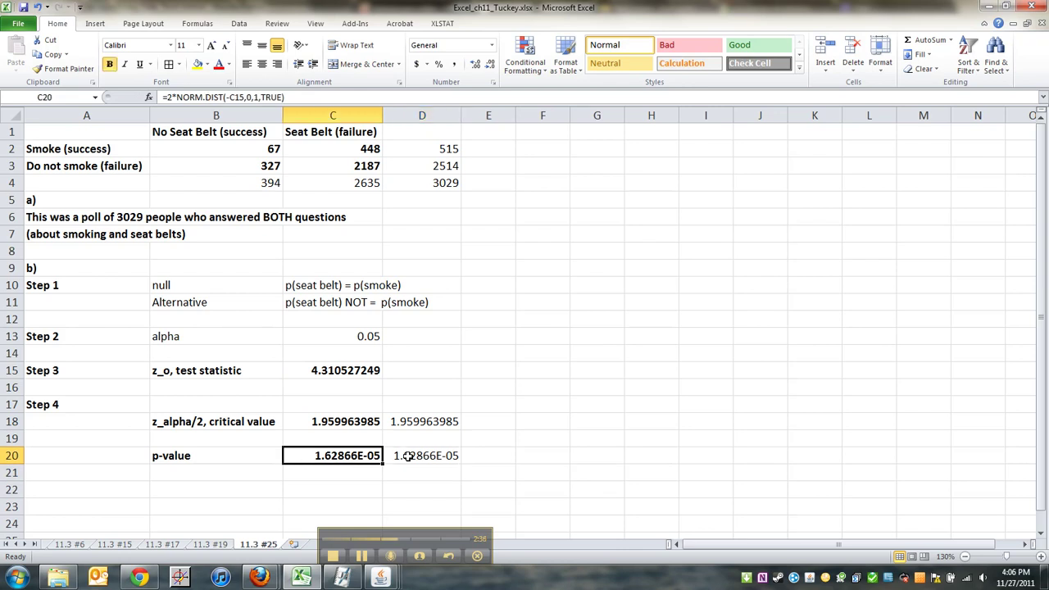
key("Down")
key("Right")
key("Right")
key("Right")
key("Right")
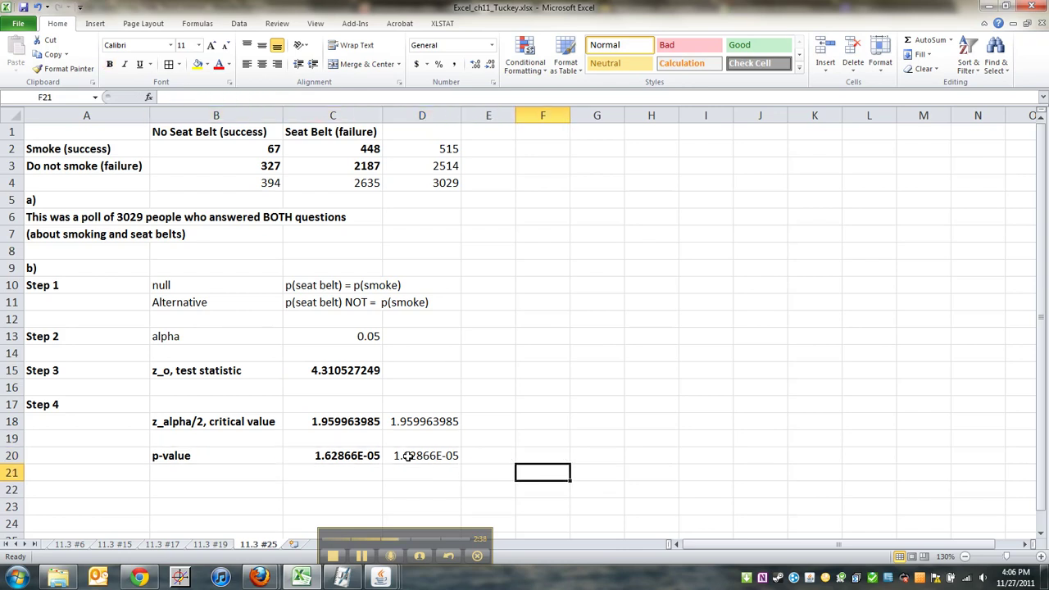
key("Up")
key("Up")
key("Up")
key("Up")
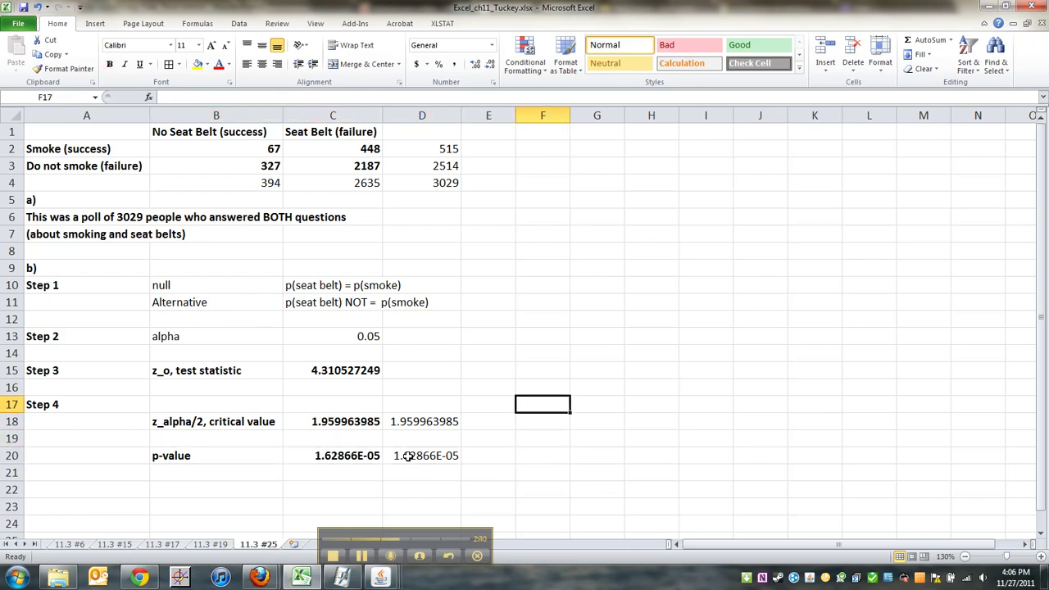
- Add the heading "Step 5" in A22 and the decision "Reject Ho" in A23
left_click(110, 495)
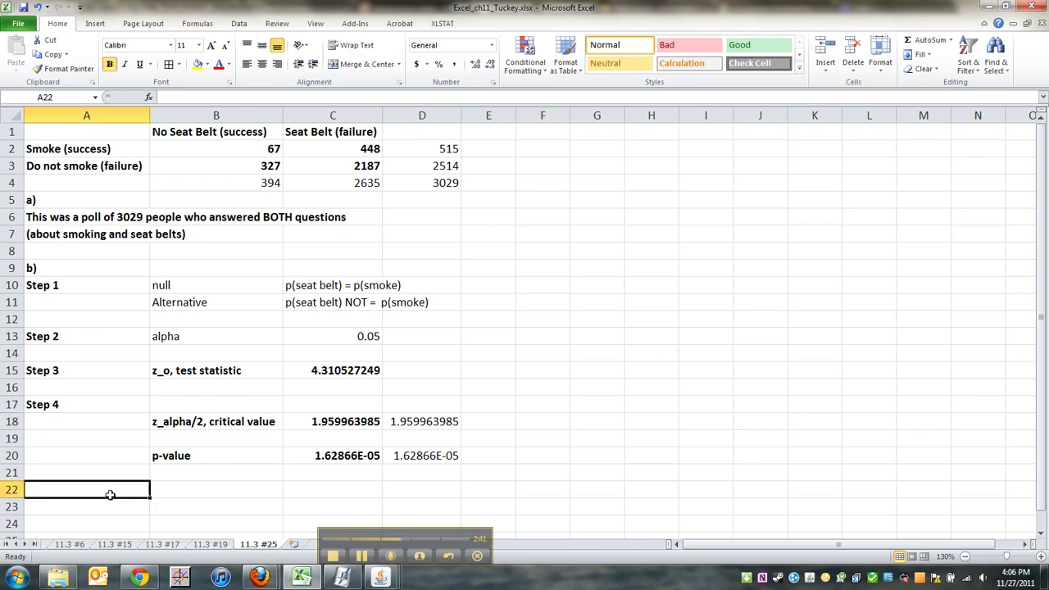
type("Step 5")
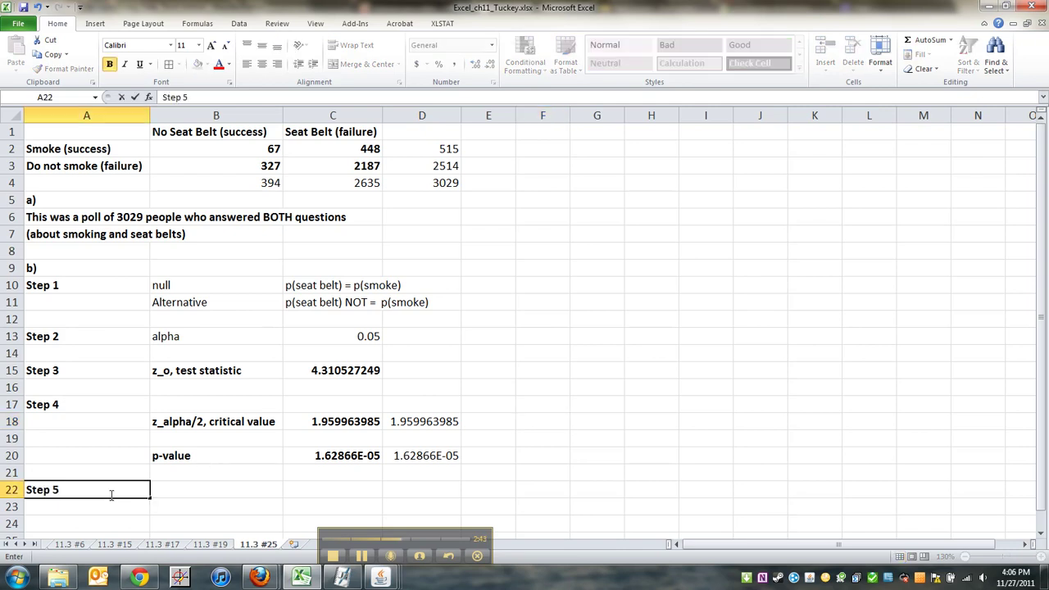
key("Return")
type("Rej")
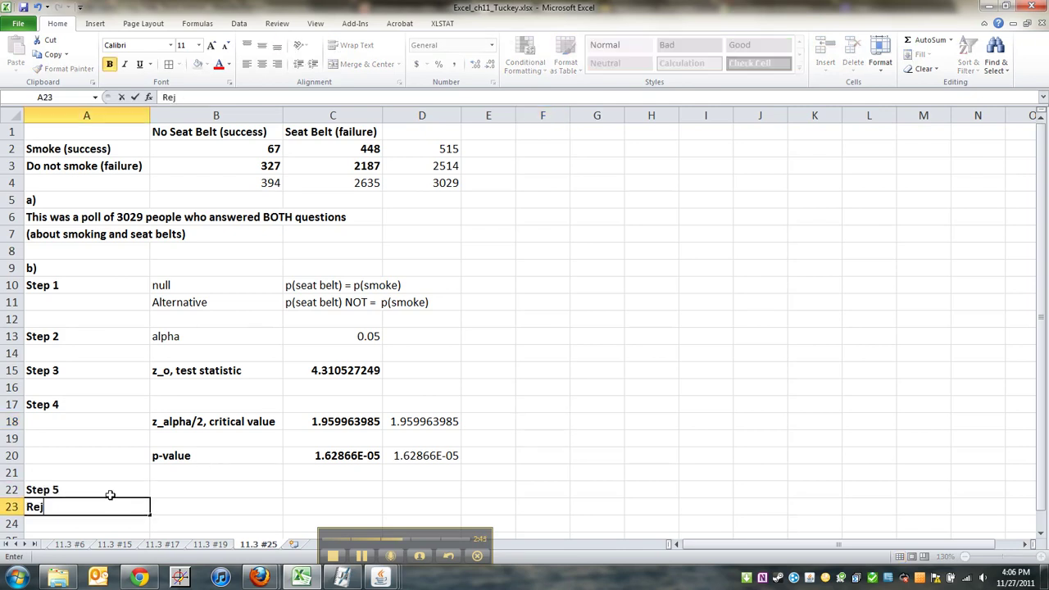
type("ect Ho")
- Enter the justification "because test statistic z_o = 4.31 > 1.960 = z_alpha/2" in B23
key("Tab")
type("beca")
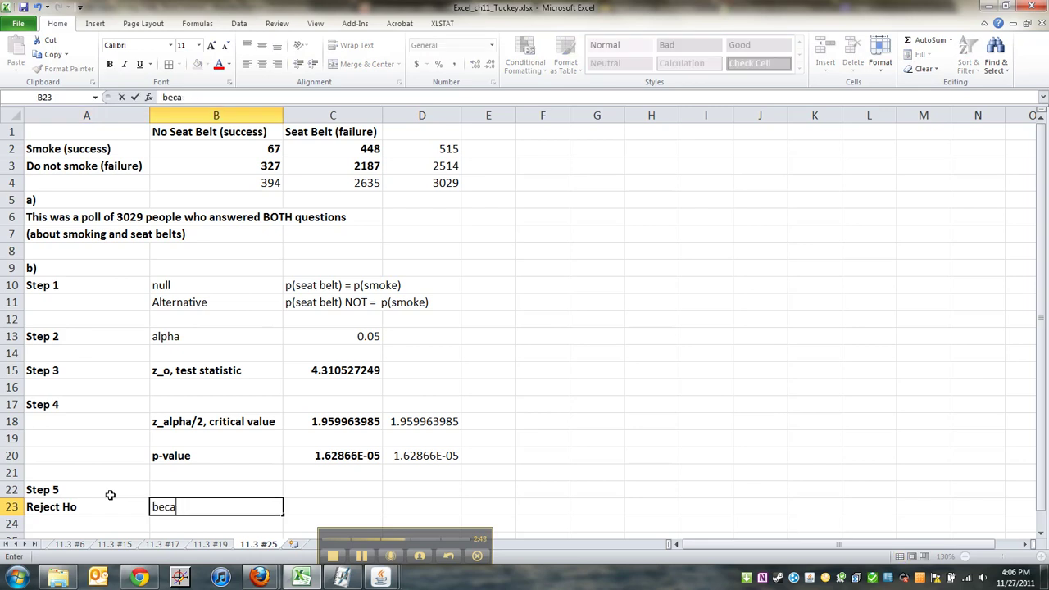
type("use test statistic")
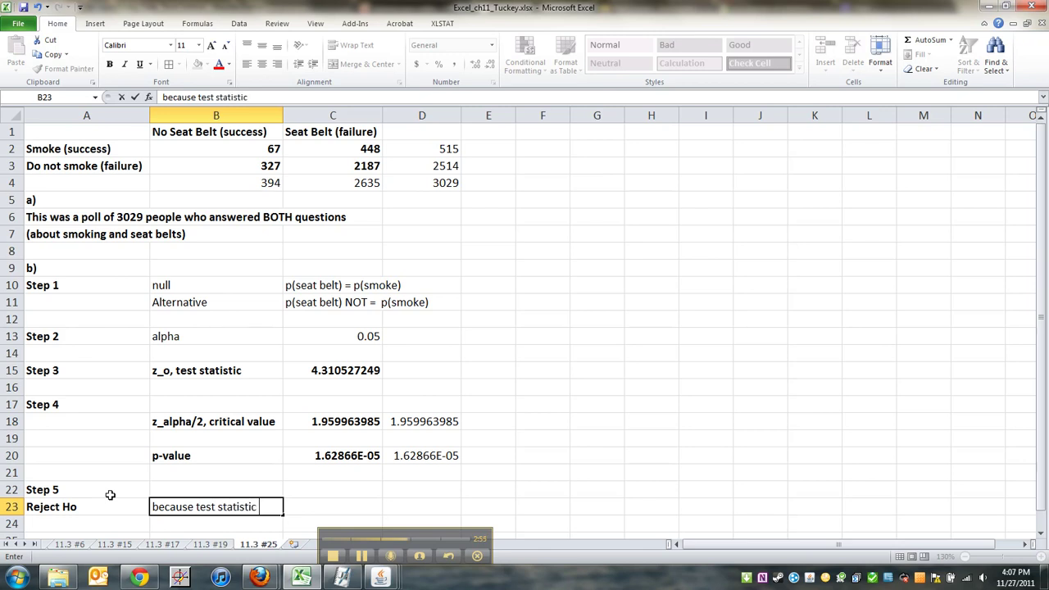
type(" z_o = 4.31 > 1.960")
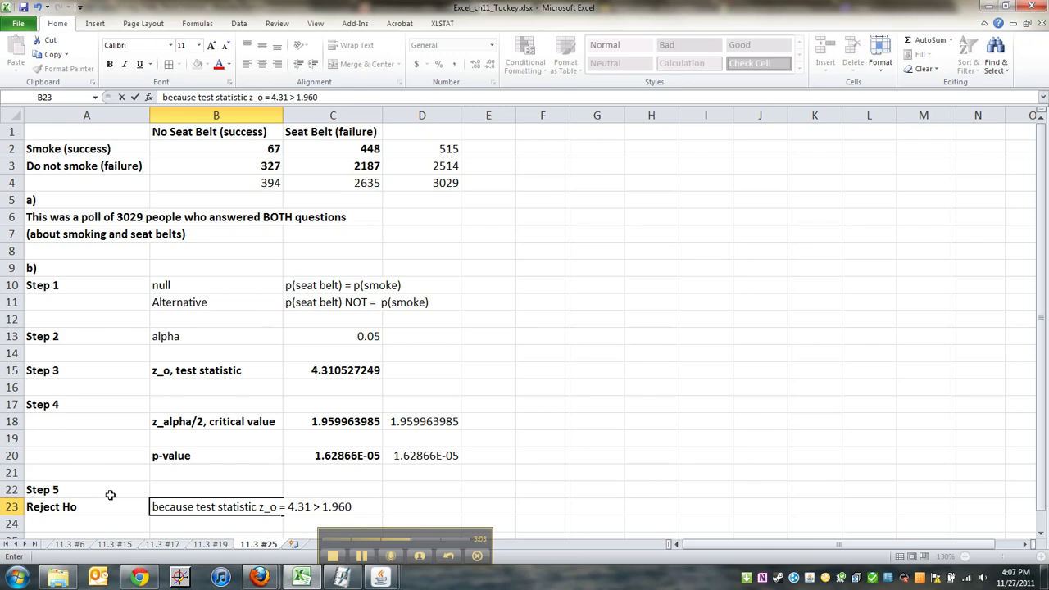
type("lpha.2")
key("BackSpace")
key("BackSpace")
type("/2")
key("Return")
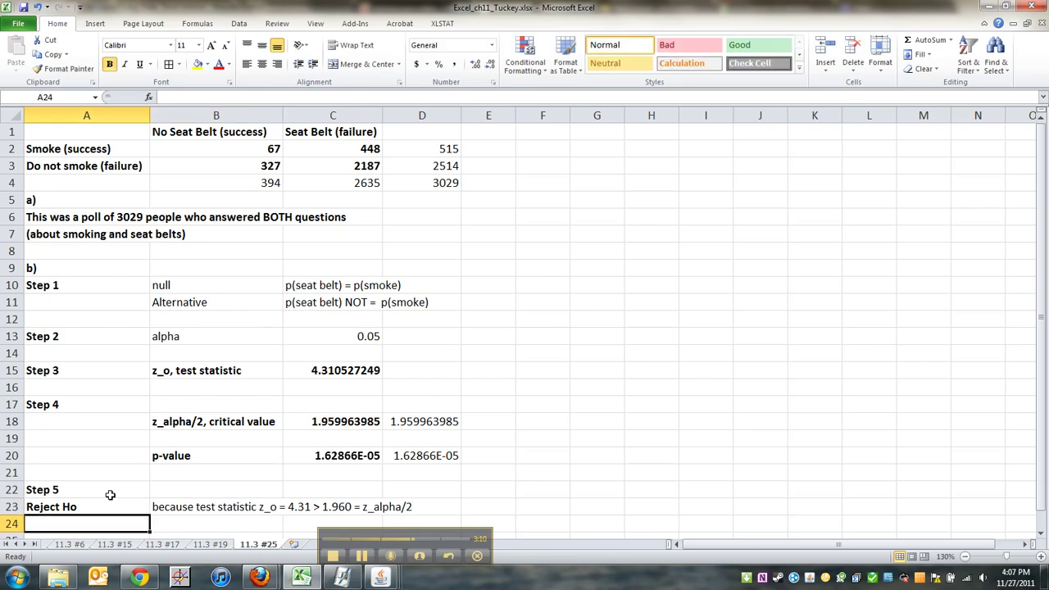
- Enter the second justification "because p = 0.0000163 < alpha = 0.05" in B24
key("Tab")
type("bec")
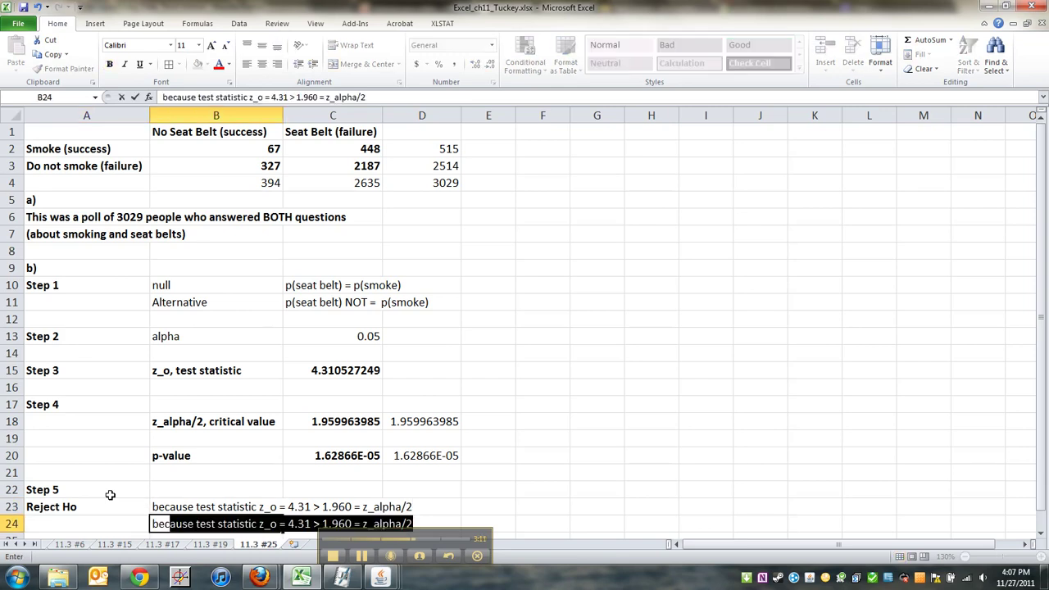
type("ause p = 0.0000163 <")
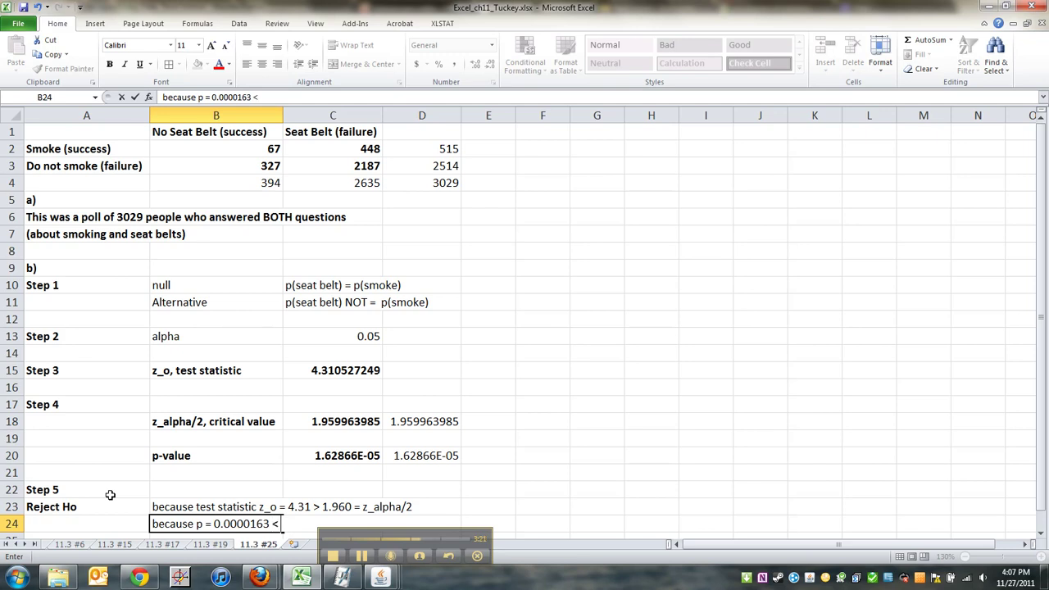
type("alpha = 0.05")
key("Return")
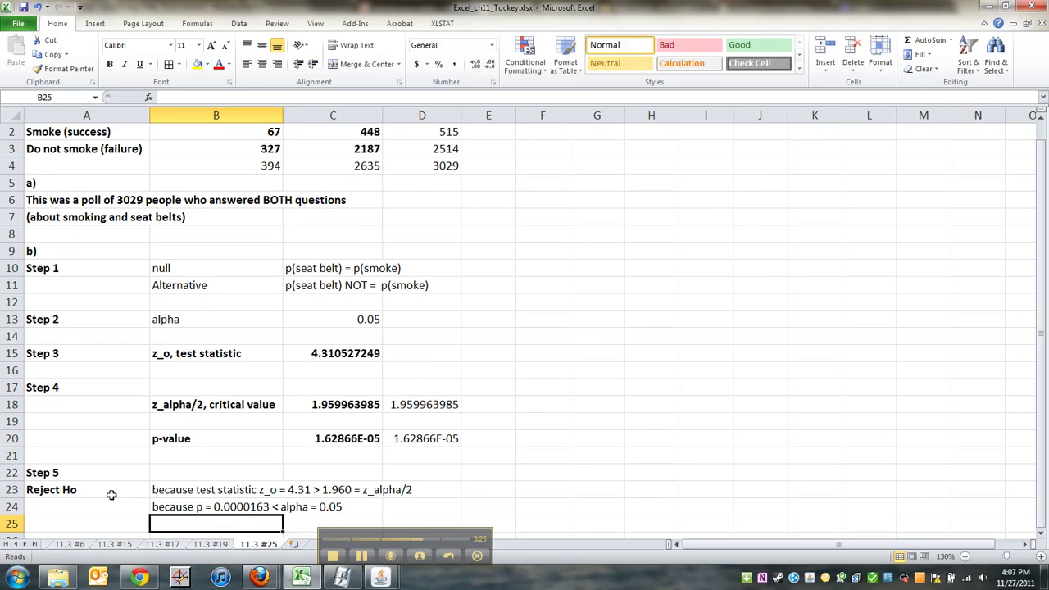
- Add the heading "Step 6" in A26, below the Step 5 decision
scroll(139, 459, "down", 2)
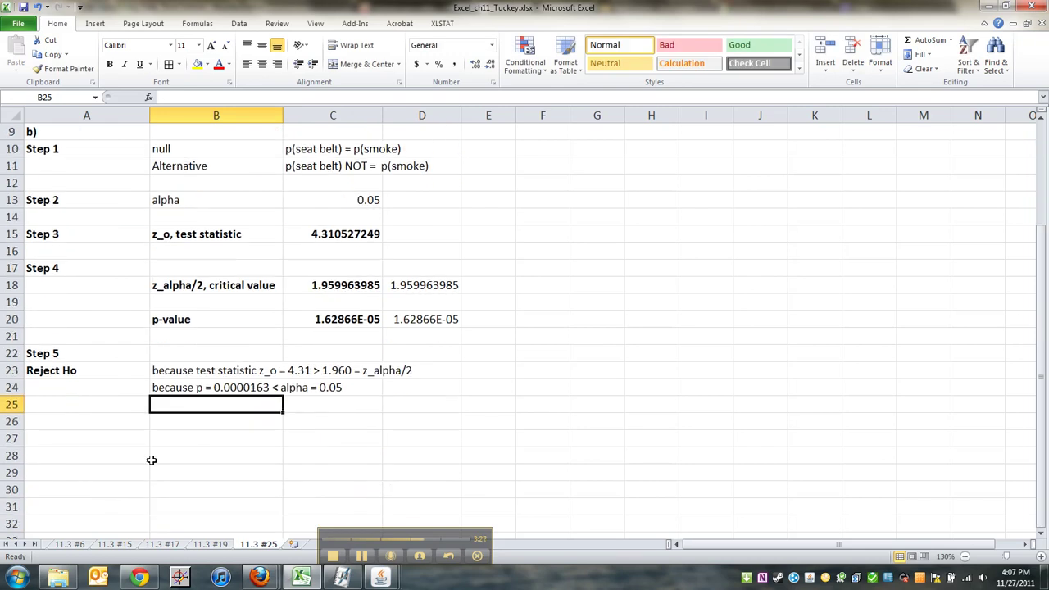
left_click_drag(352, 535, 825, 471)
left_click(101, 402)
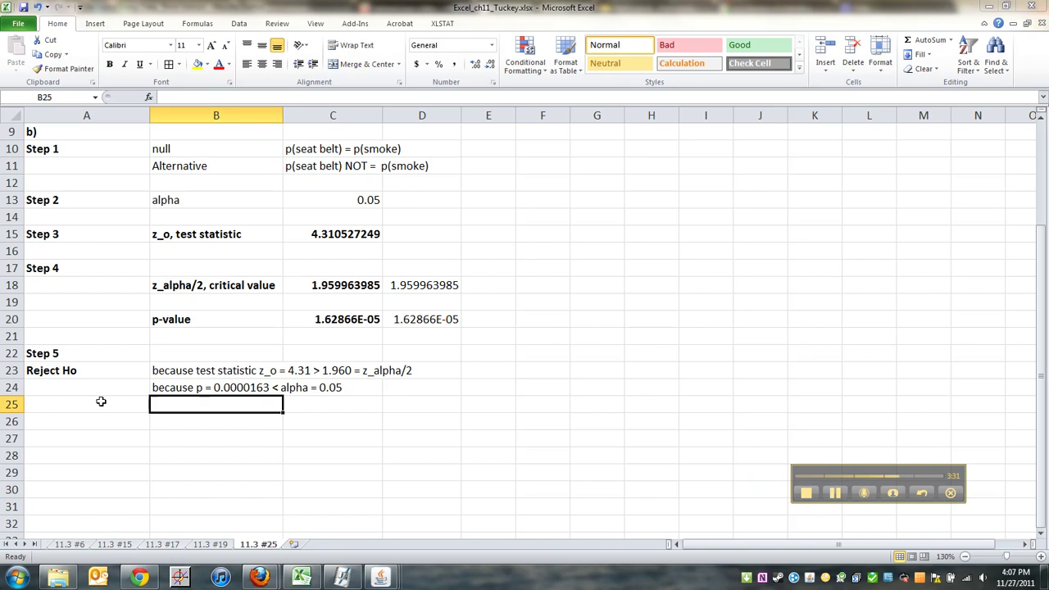
left_click(156, 383)
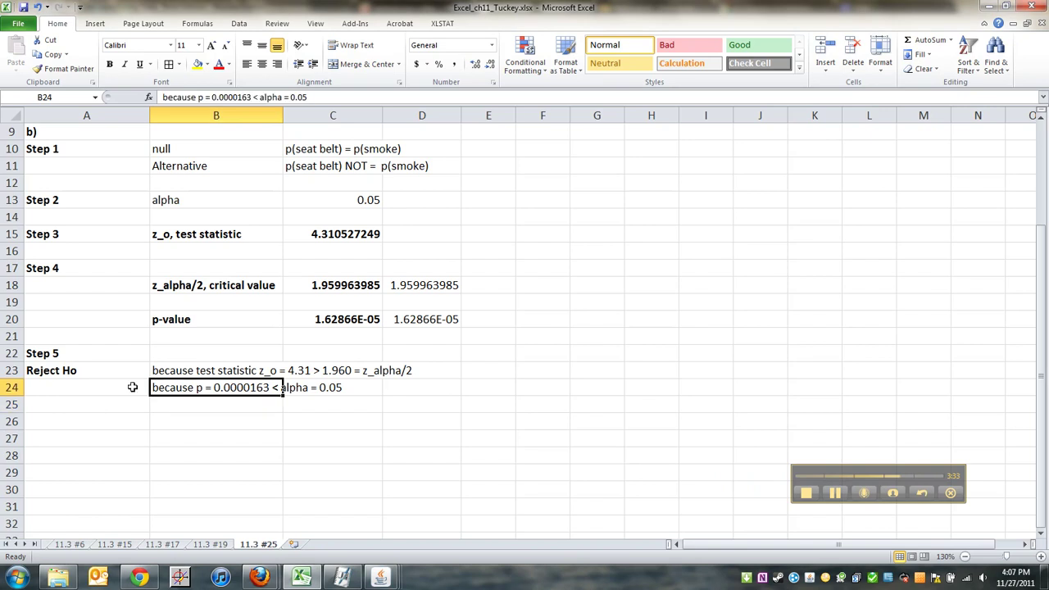
left_click(75, 418)
type("S")
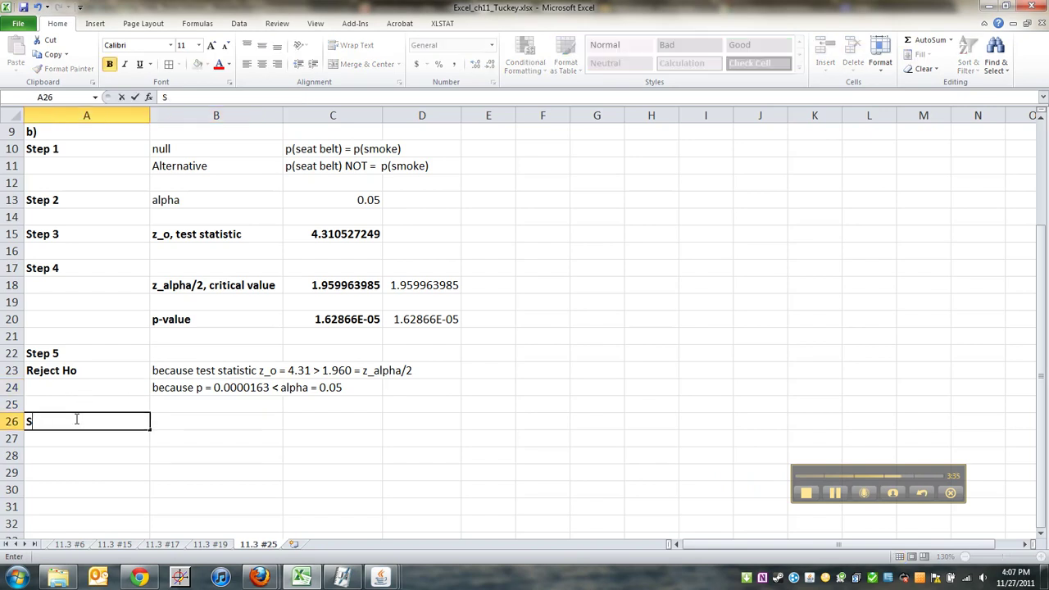
type("tep 6")
key("Return")
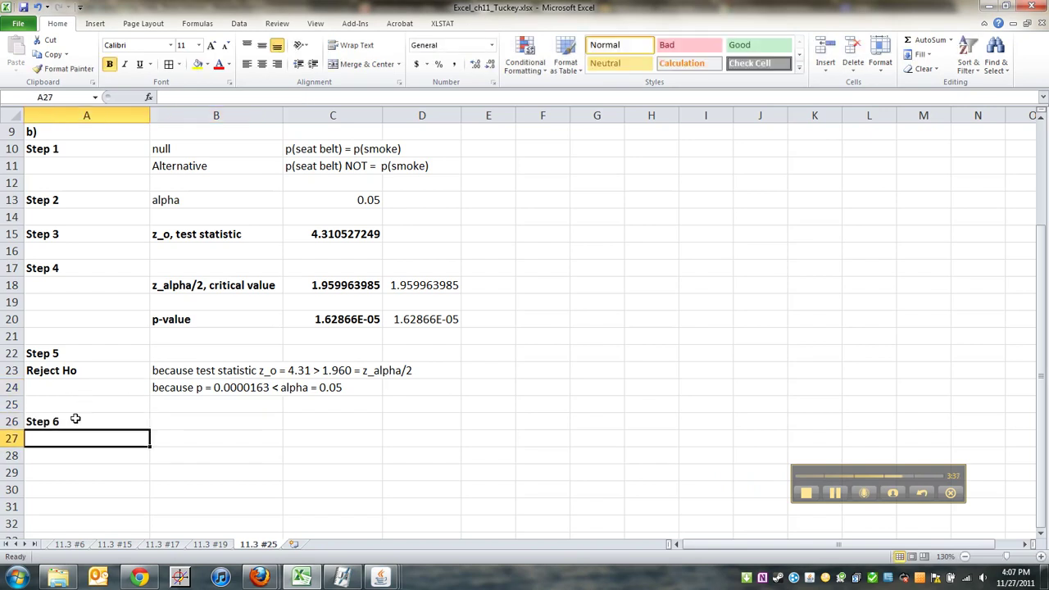
- Begin the Step 6 conclusion in B27 with "There is enough evidence to support the claim that"
key("Right")
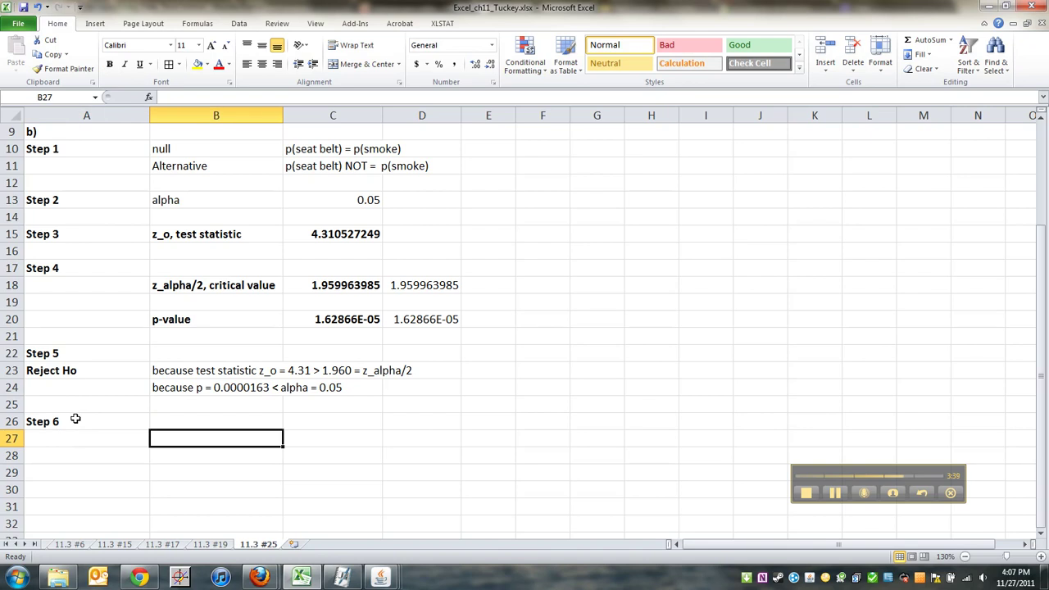
type("Th")
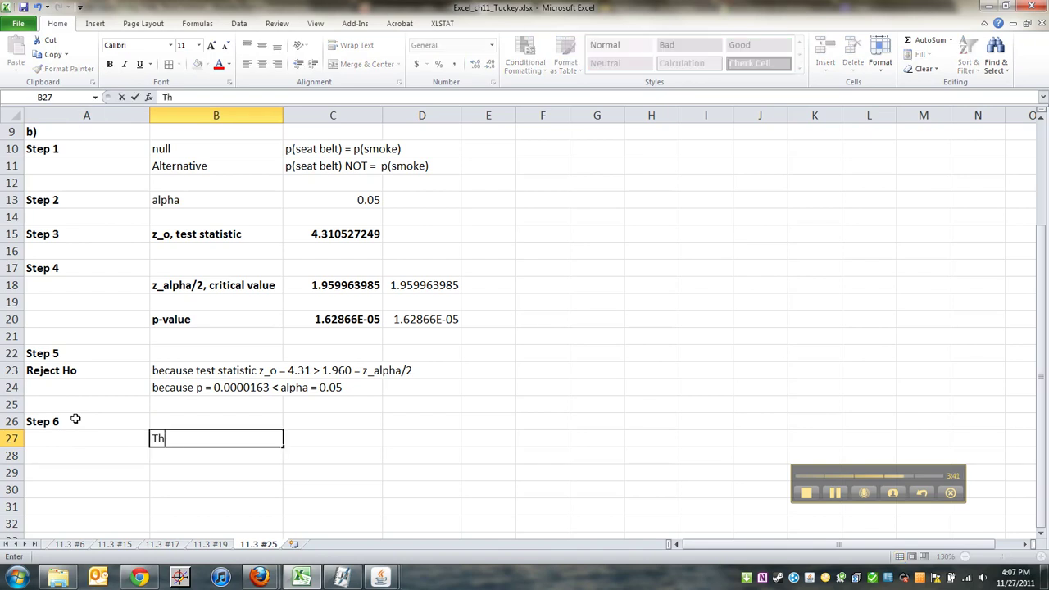
type("ere is enough e")
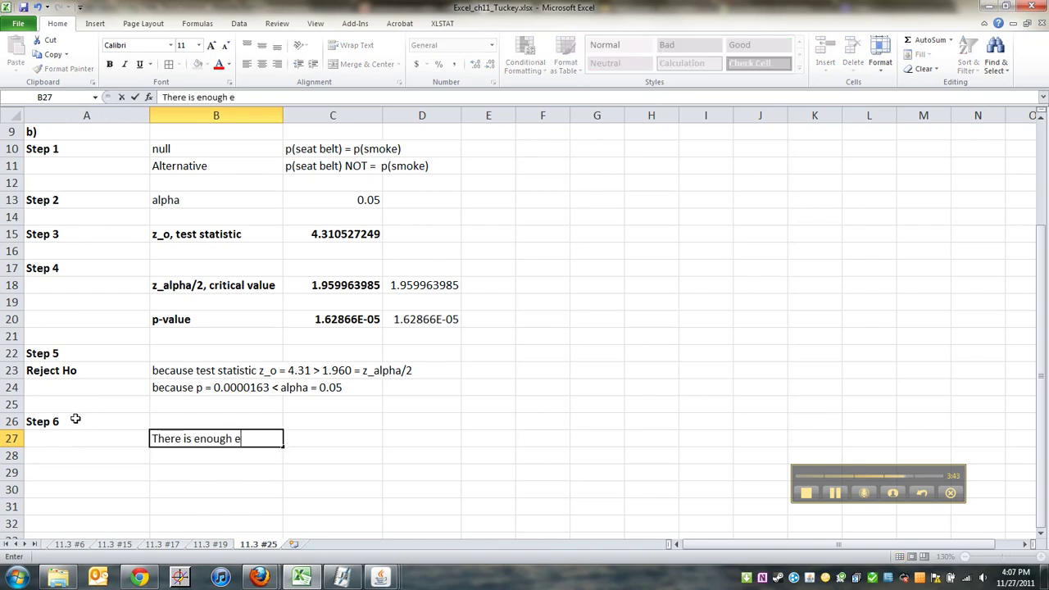
type("vidence to support the clu")
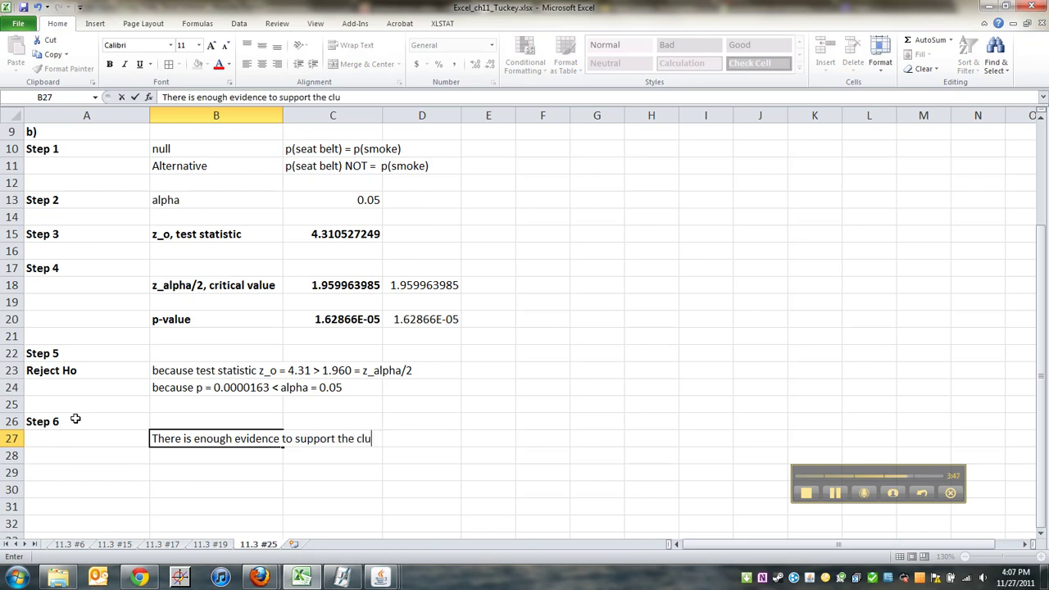
type("iaim that t")
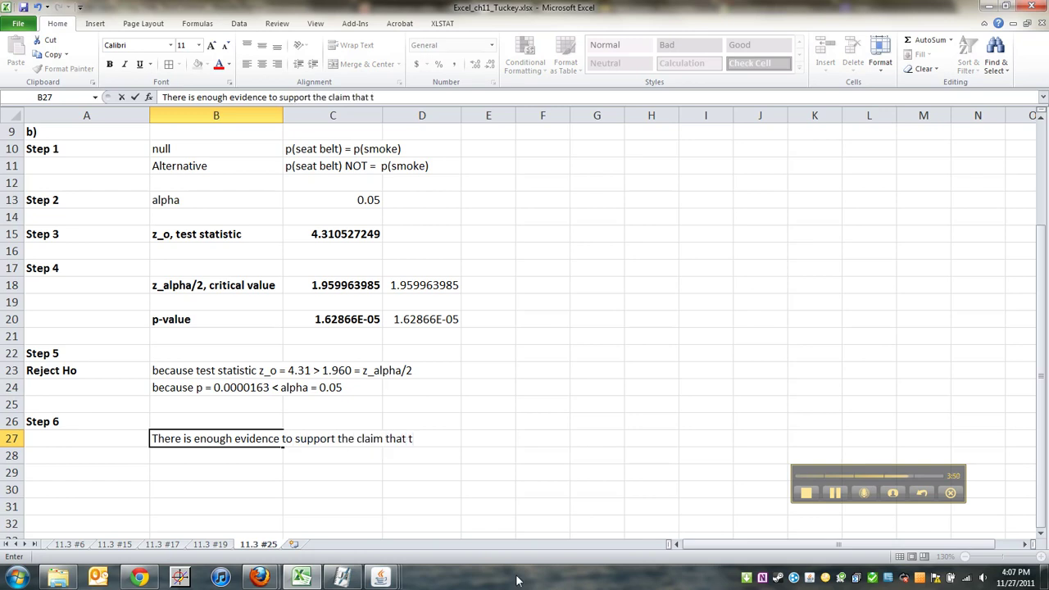
- Complete the B27 conclusion with "thereis a difference in the proprotion of individuals that smoke and do not wear seat belts"
left_click(834, 495)
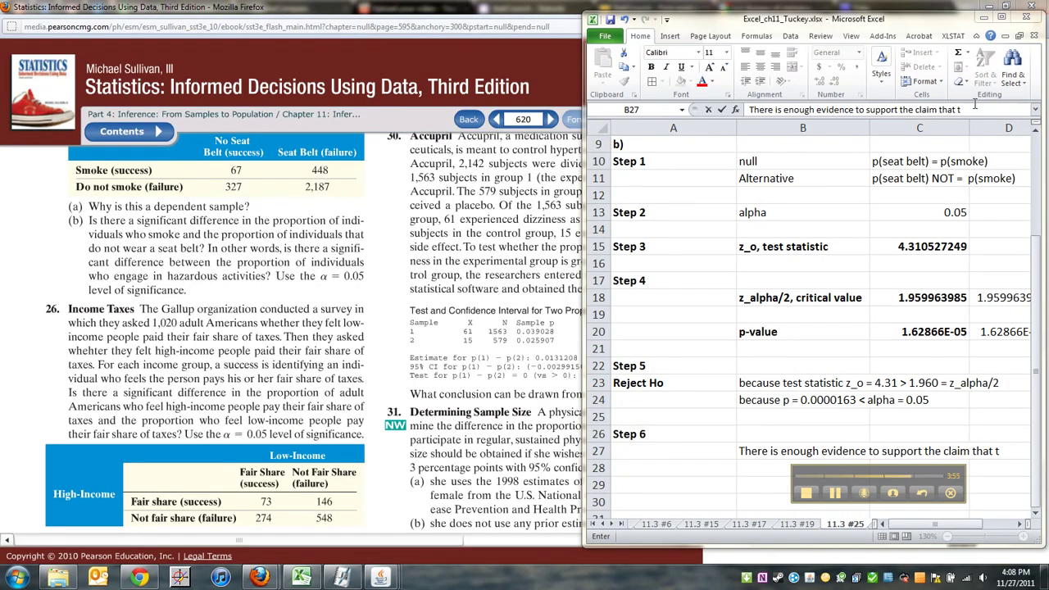
left_click(974, 109)
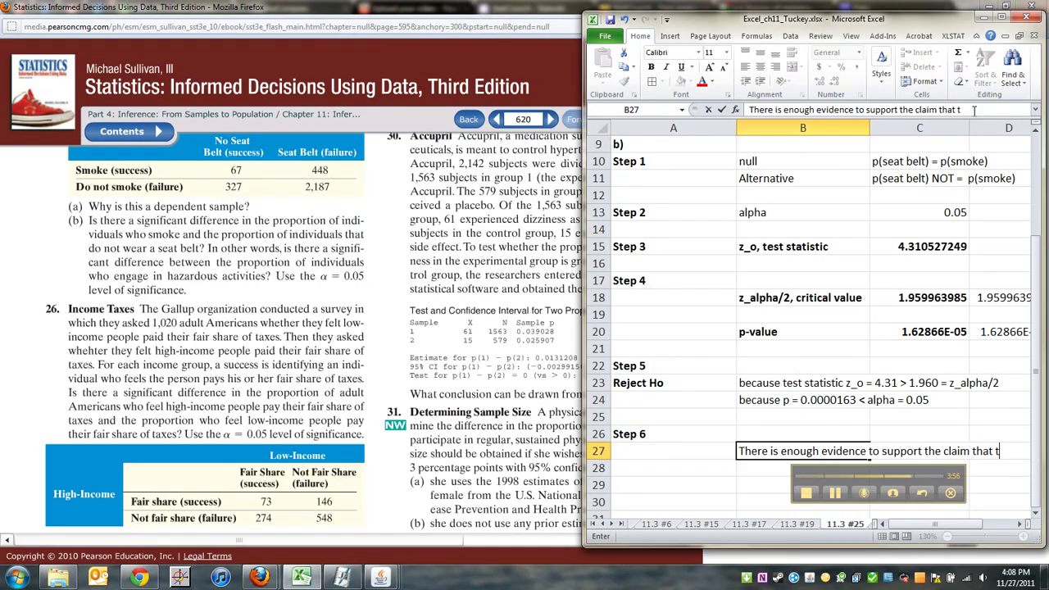
type("hereis a differe")
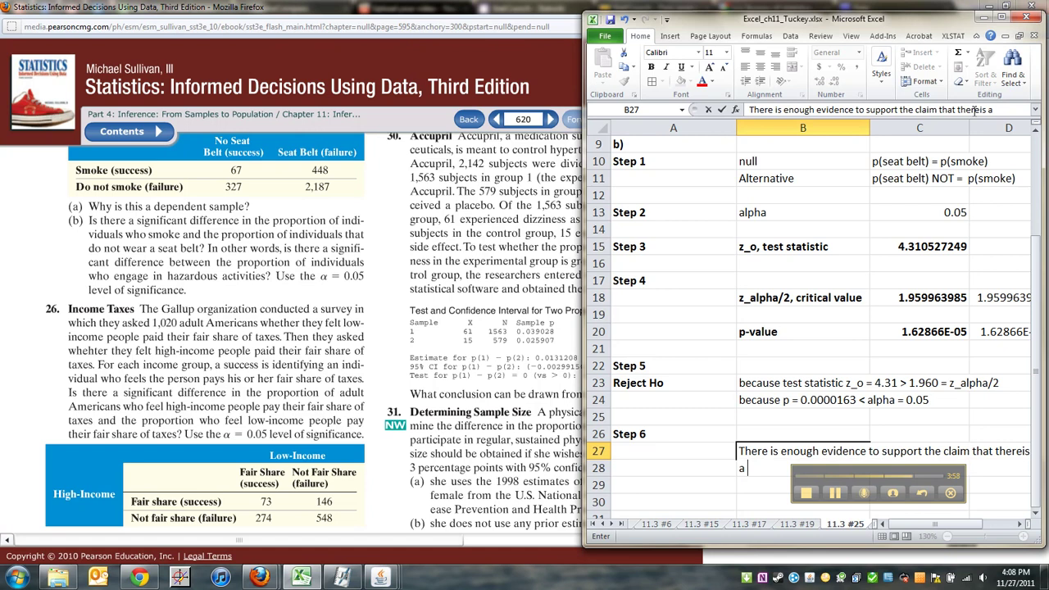
type("nce in the proprotion of ")
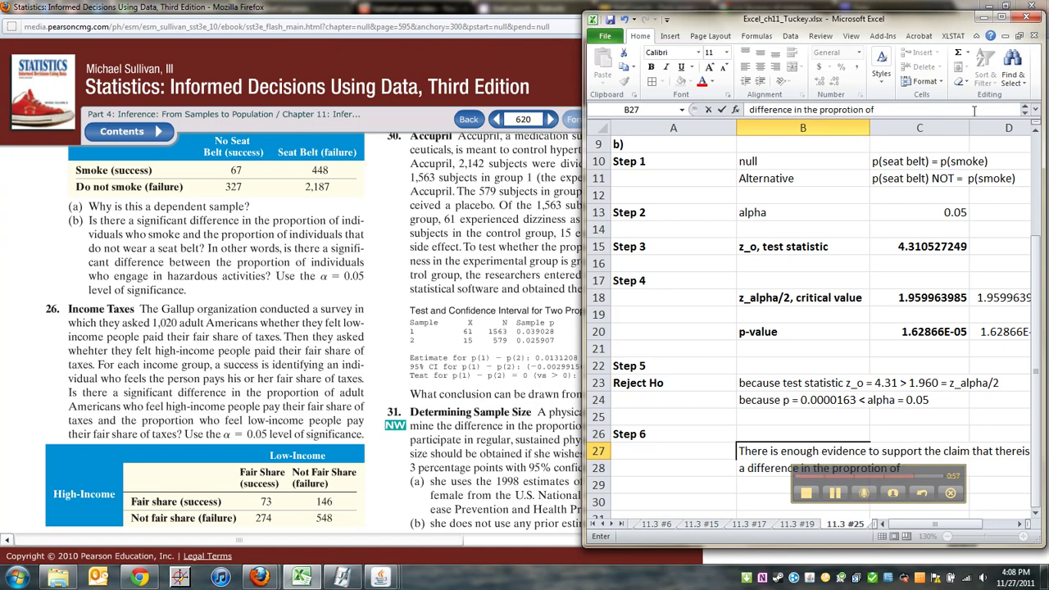
type("individuals t")
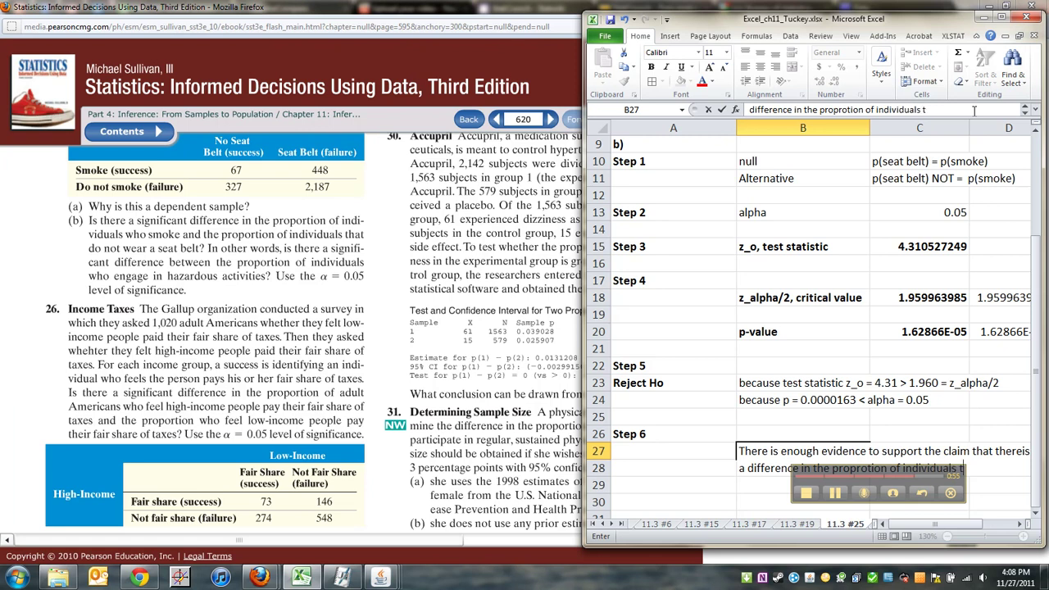
type("hat som")
type("e")
key("BackSpace")
key("BackSpace")
key("BackSpace")
type("moke and ")
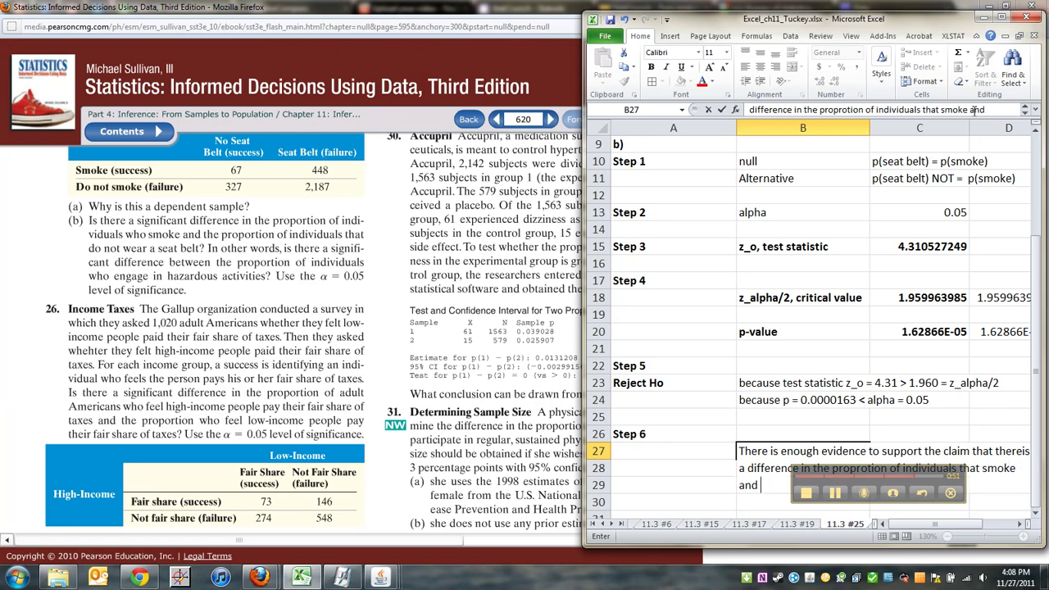
type("do not wear s")
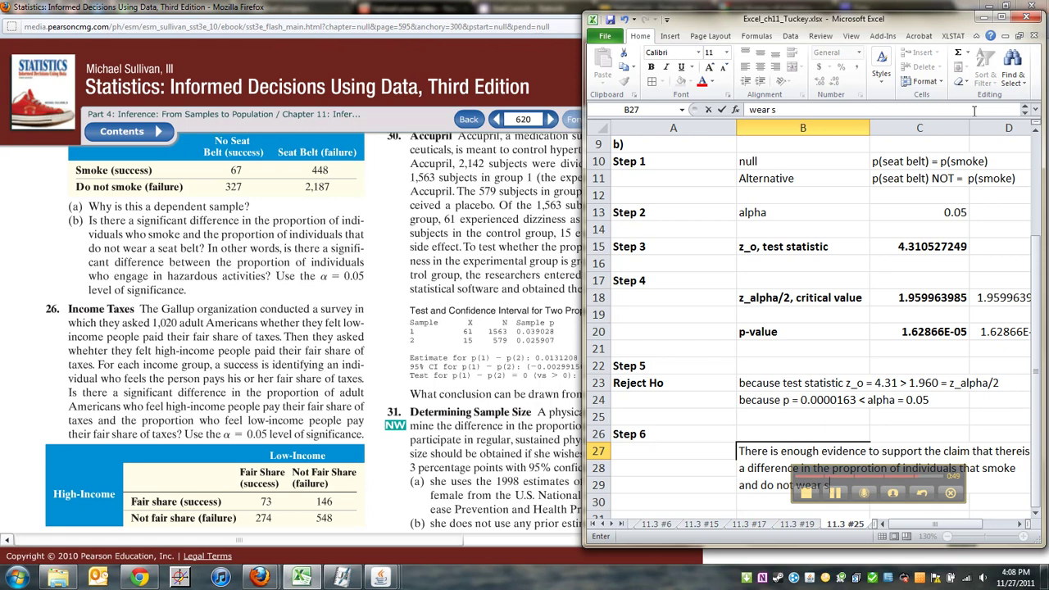
type("eat belts")
key("Return")
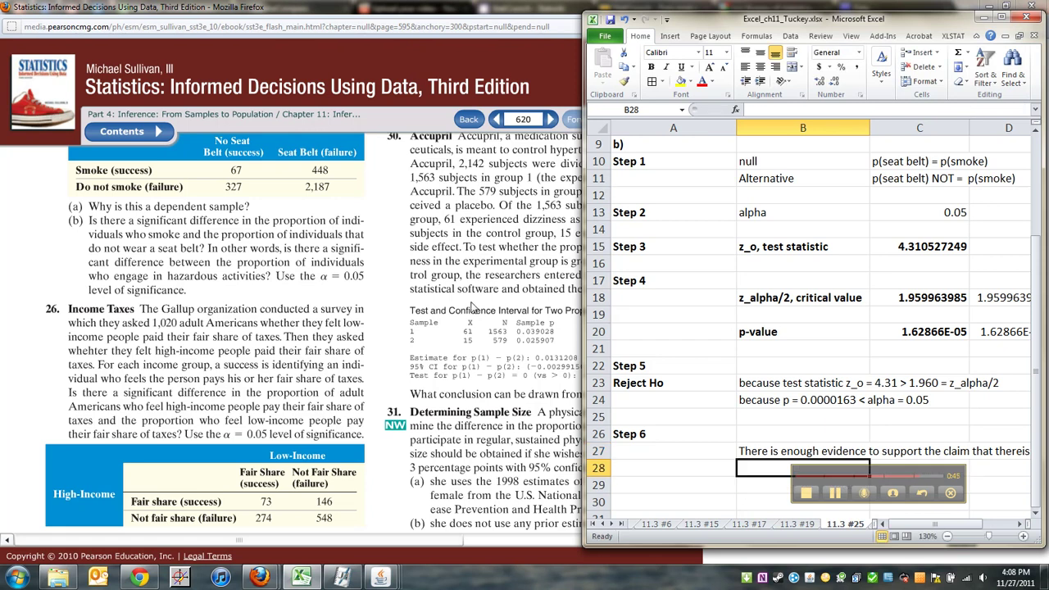
- Start a follow-up interpretation in B28 with the words "It appears that"
scroll(763, 436, "up", 3)
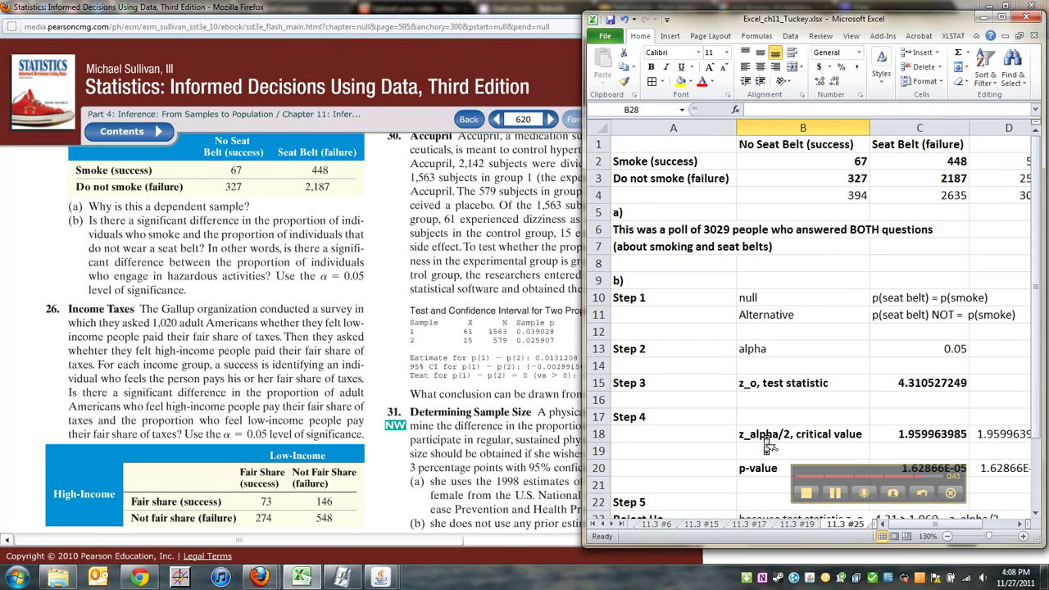
scroll(764, 435, "down", 5)
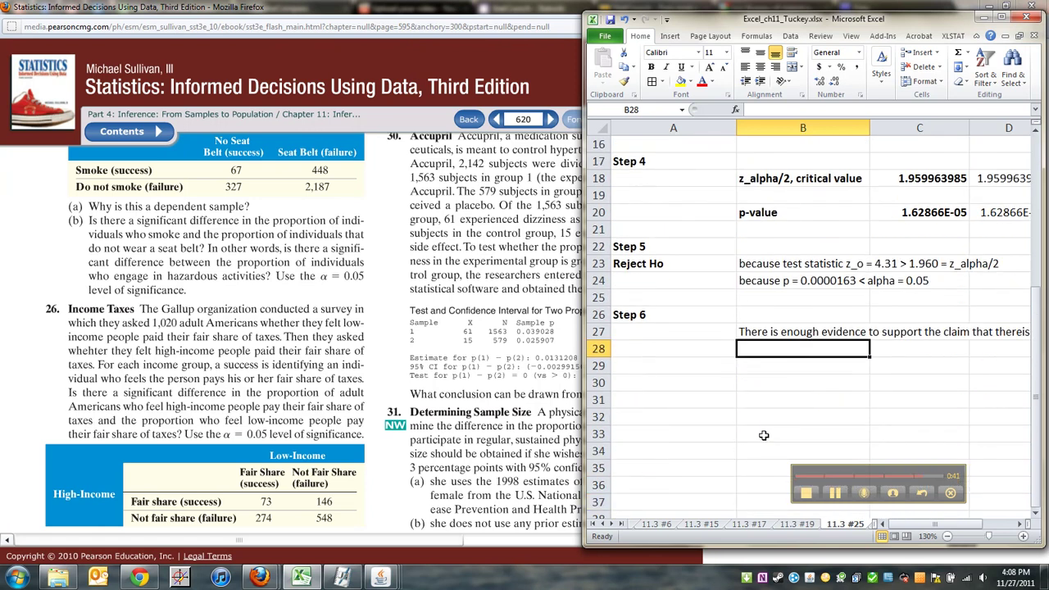
type("It appears")
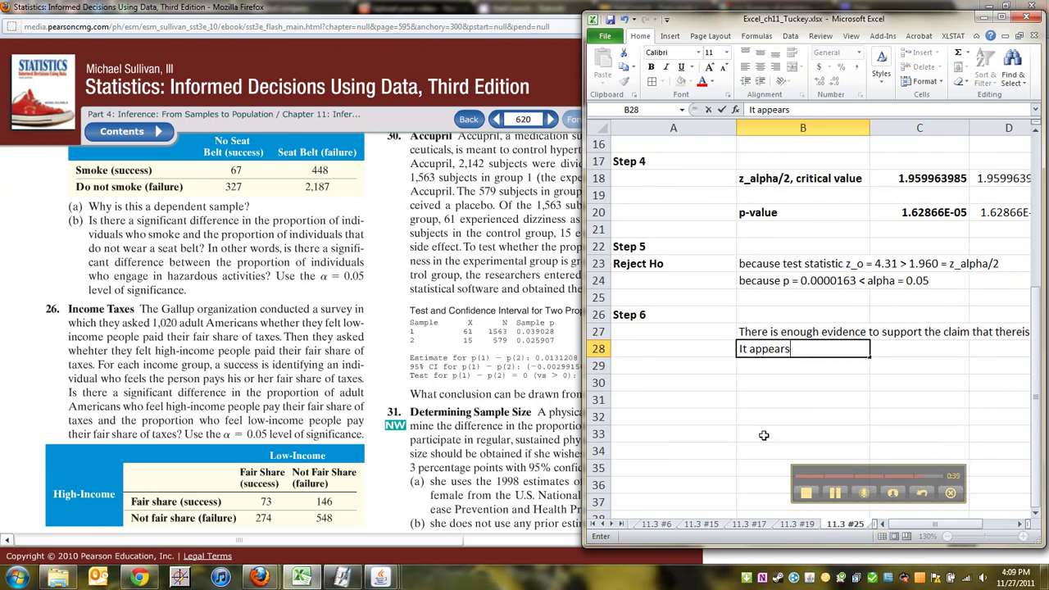
type(" that")
- Examine the smoking and seat belt counts and the totals in D2 and B4 against the Step 6 conclusion
scroll(763, 311, "up", 5)
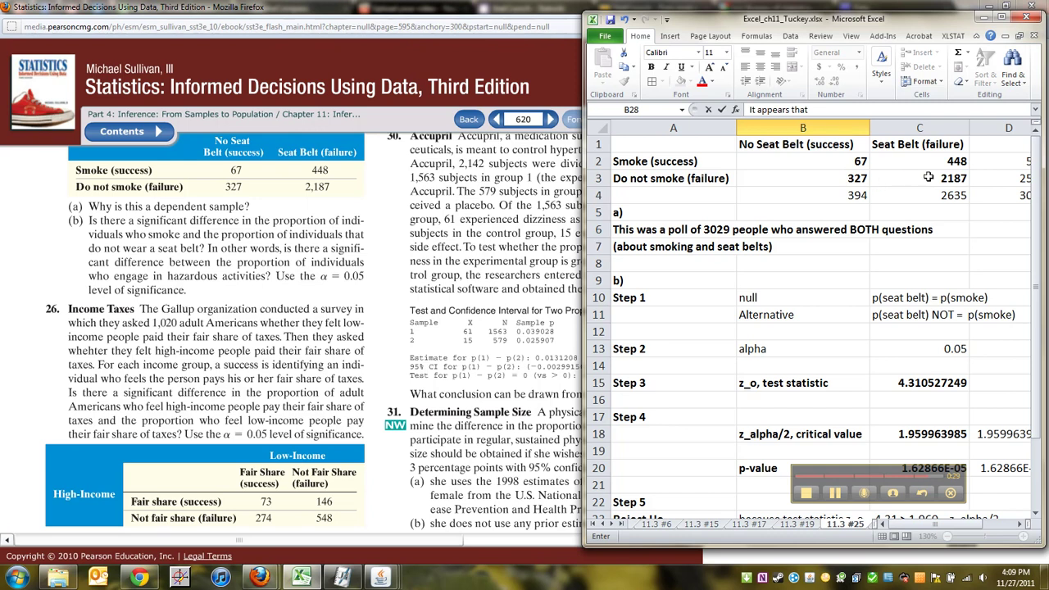
left_click(929, 177)
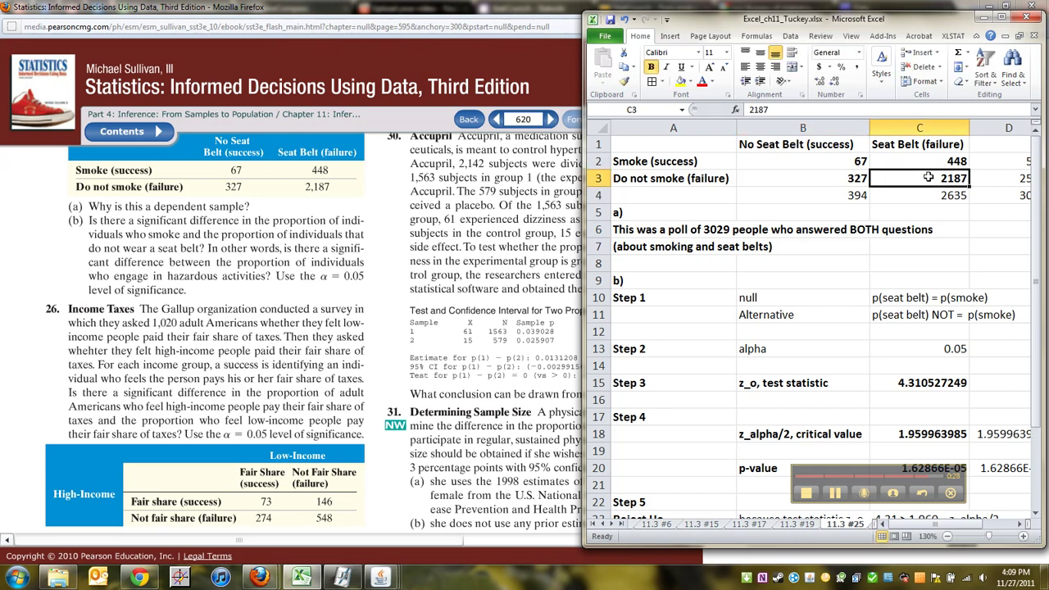
left_click(830, 162)
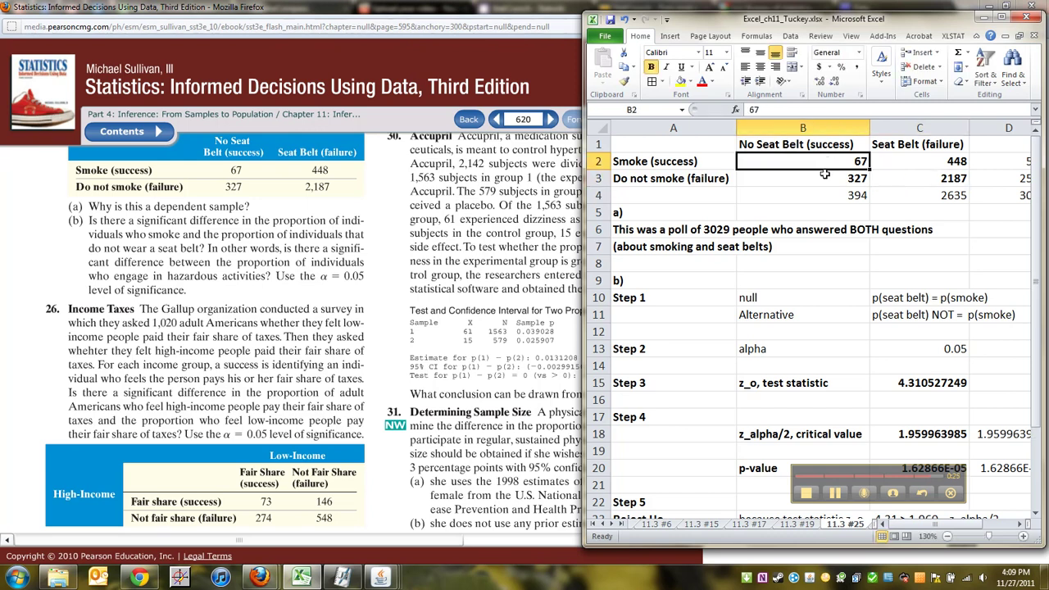
double_click(825, 175)
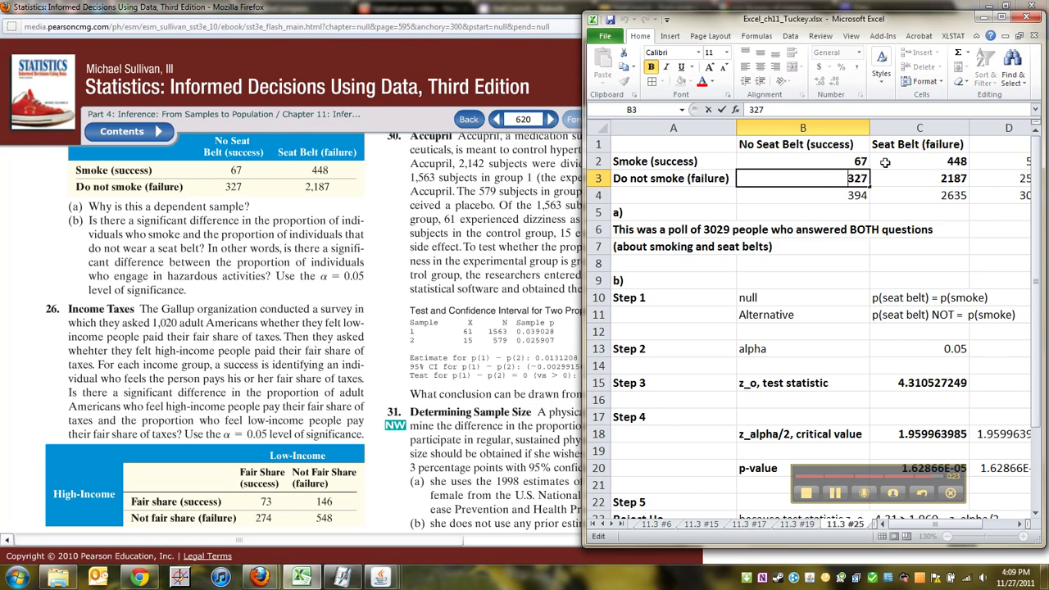
left_click(836, 496)
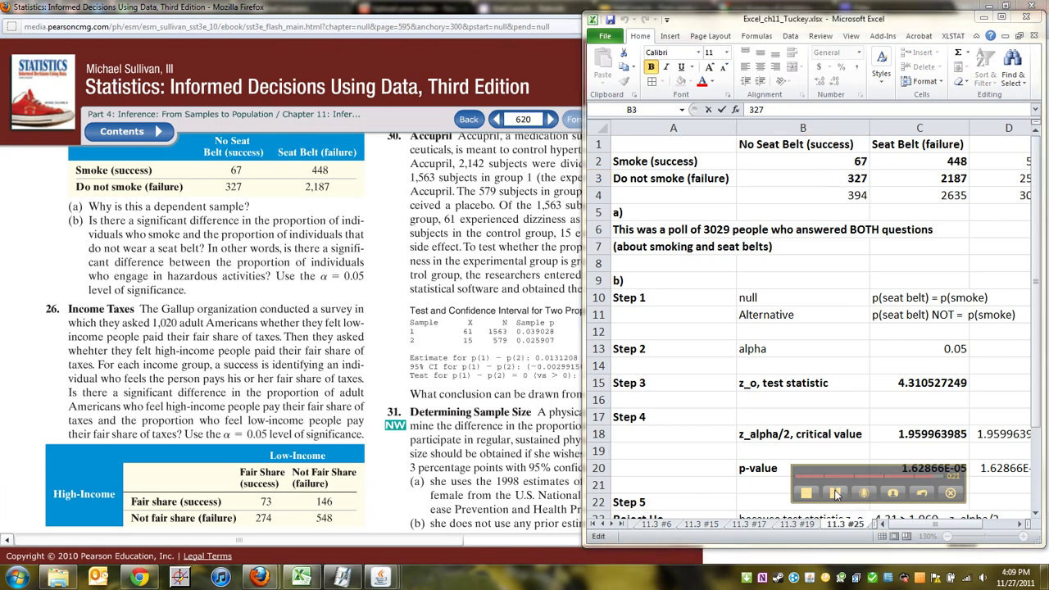
left_click(1002, 18)
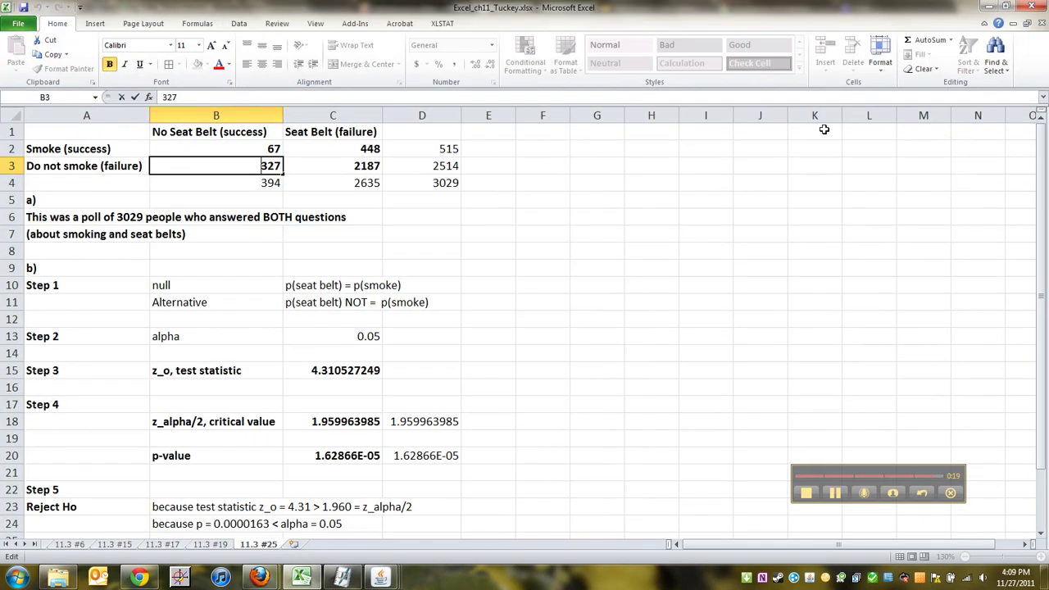
left_click(425, 147)
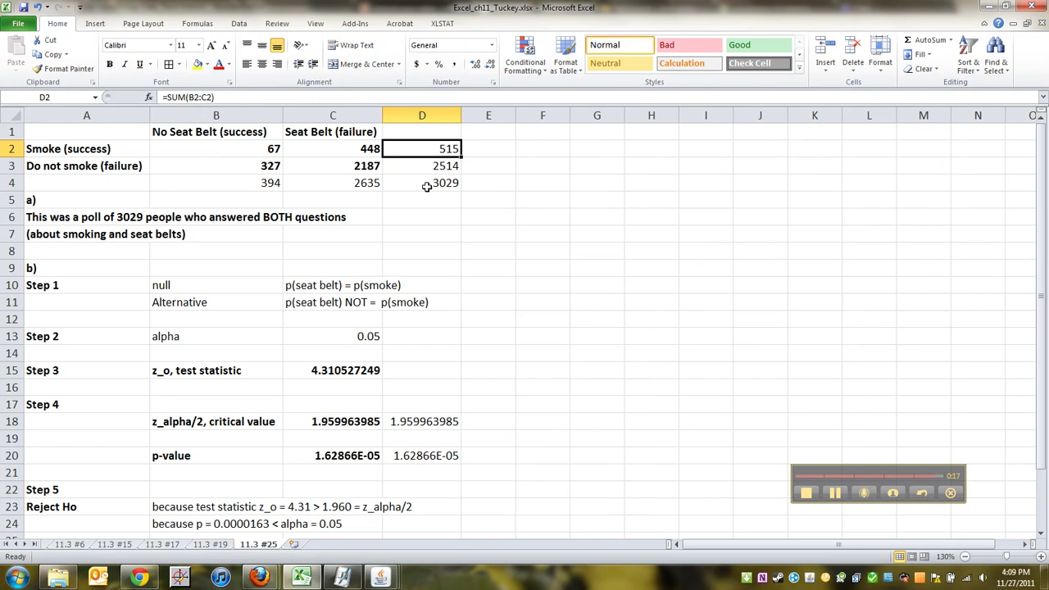
left_click(235, 180)
left_click(445, 150)
scroll(735, 404, "down", 2)
scroll(734, 404, "down", 2)
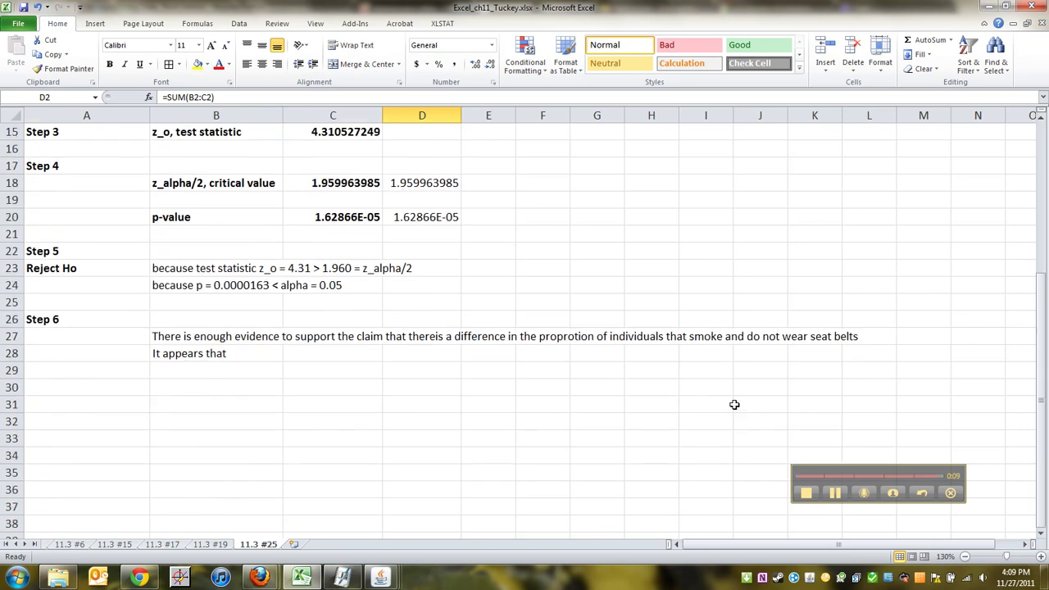